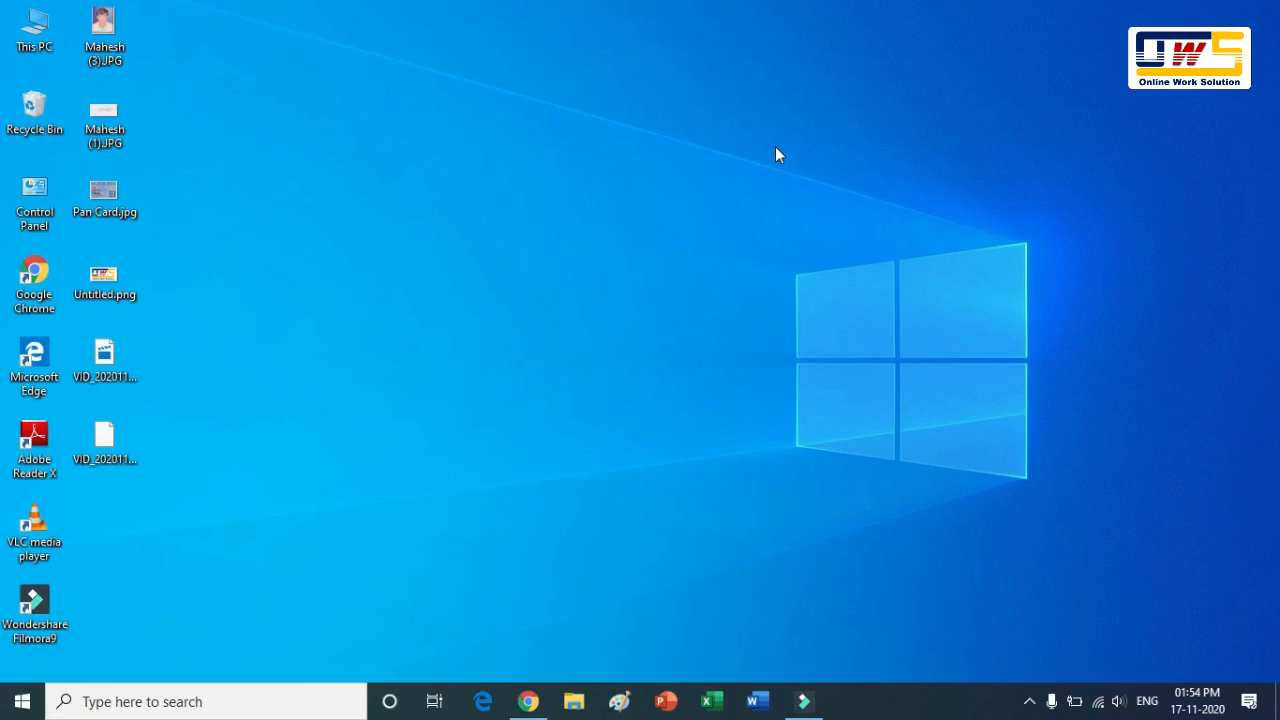
Step: Switch to Chrome, search Google for iora and open the IORA - Gujarat State Portal result
click(528, 701)
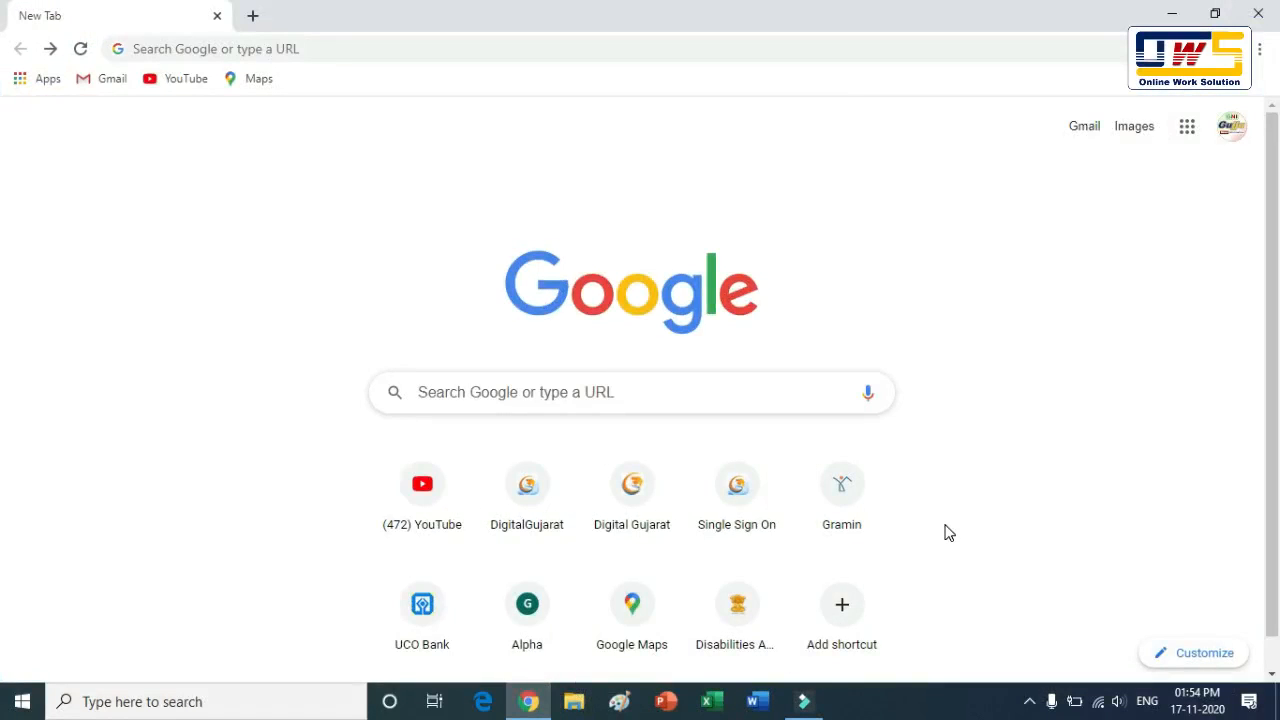
click(691, 392)
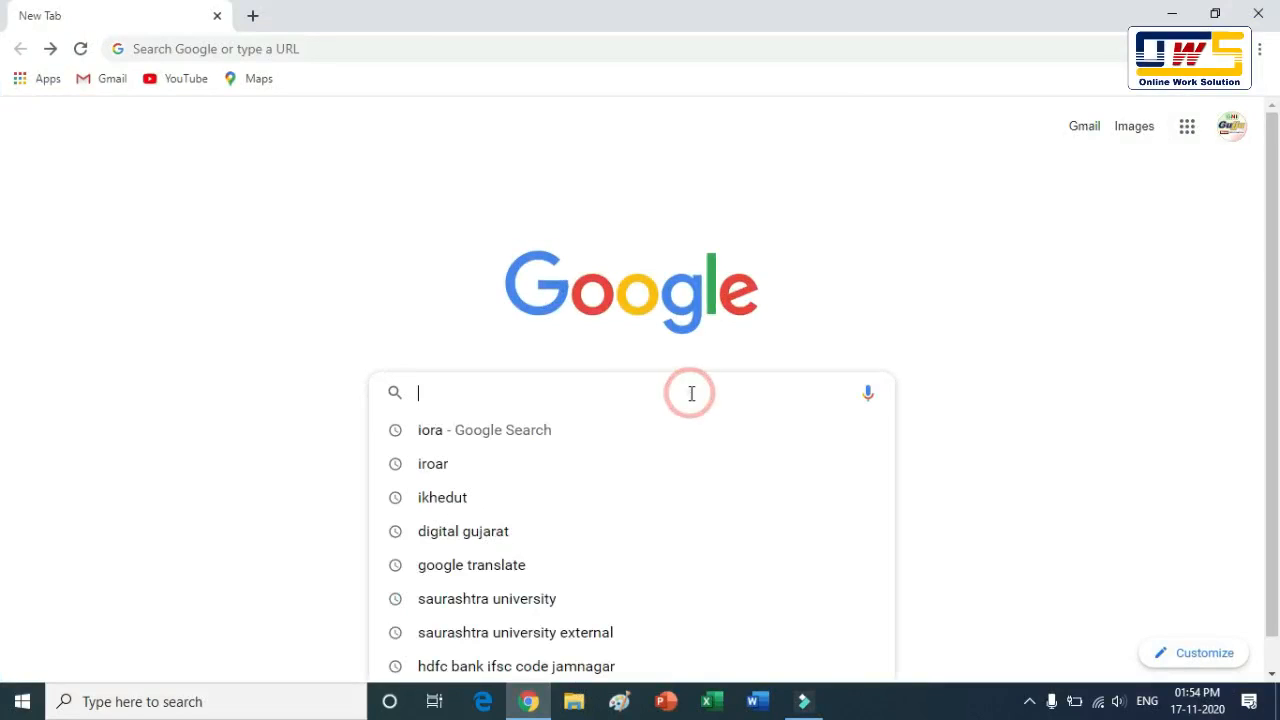
click(503, 432)
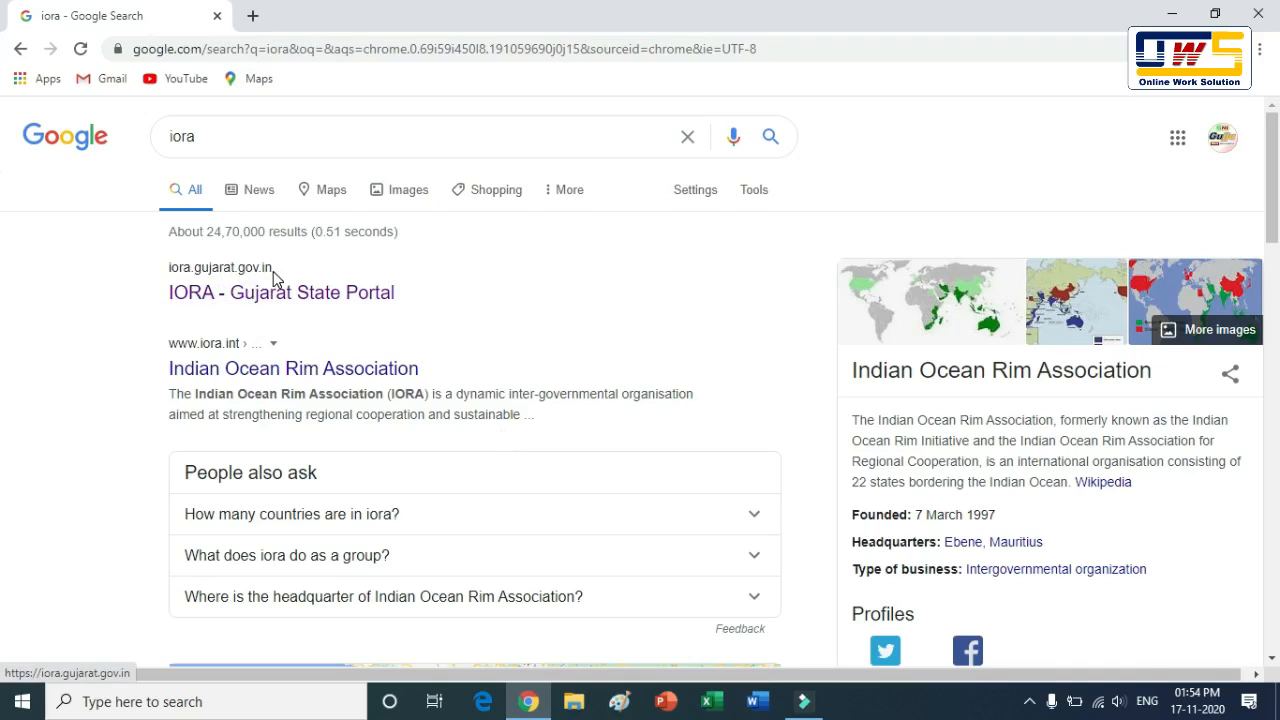
click(257, 294)
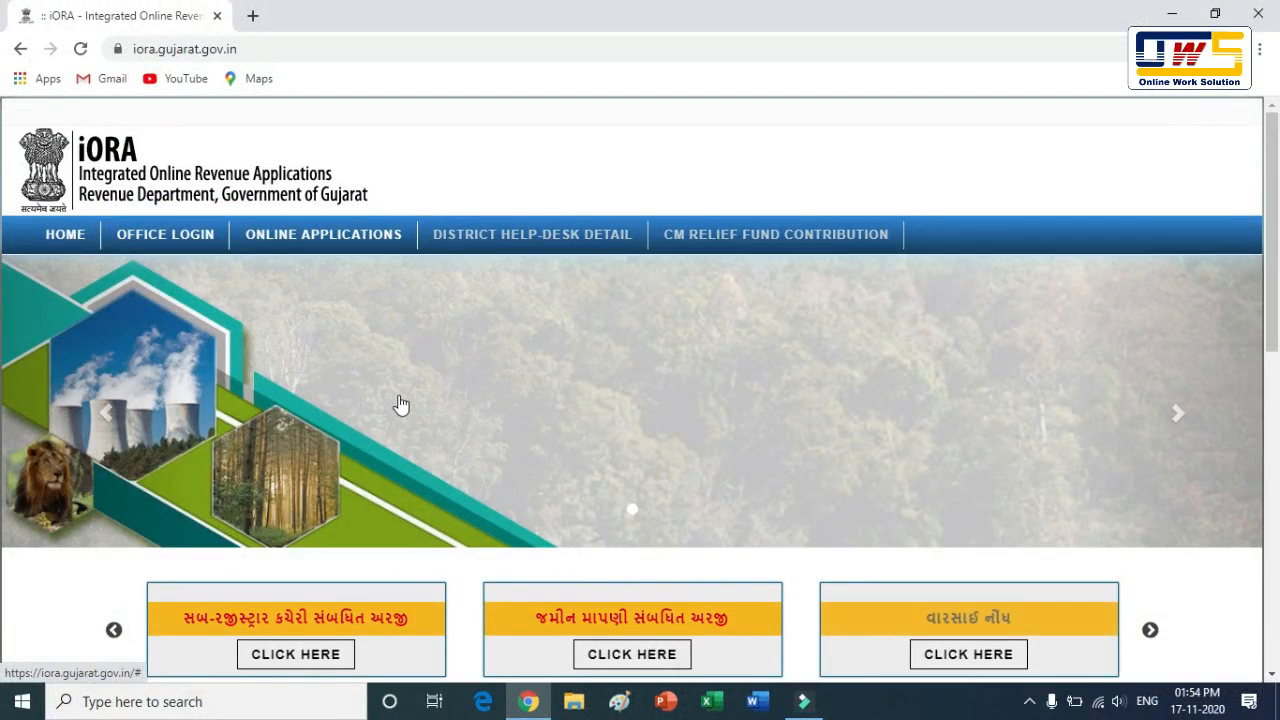
Step: Open the Online Applications form from the iORA portal's home page
scroll(400, 403, down, 2)
scroll(400, 400, down, 1)
scroll(405, 400, up, 3)
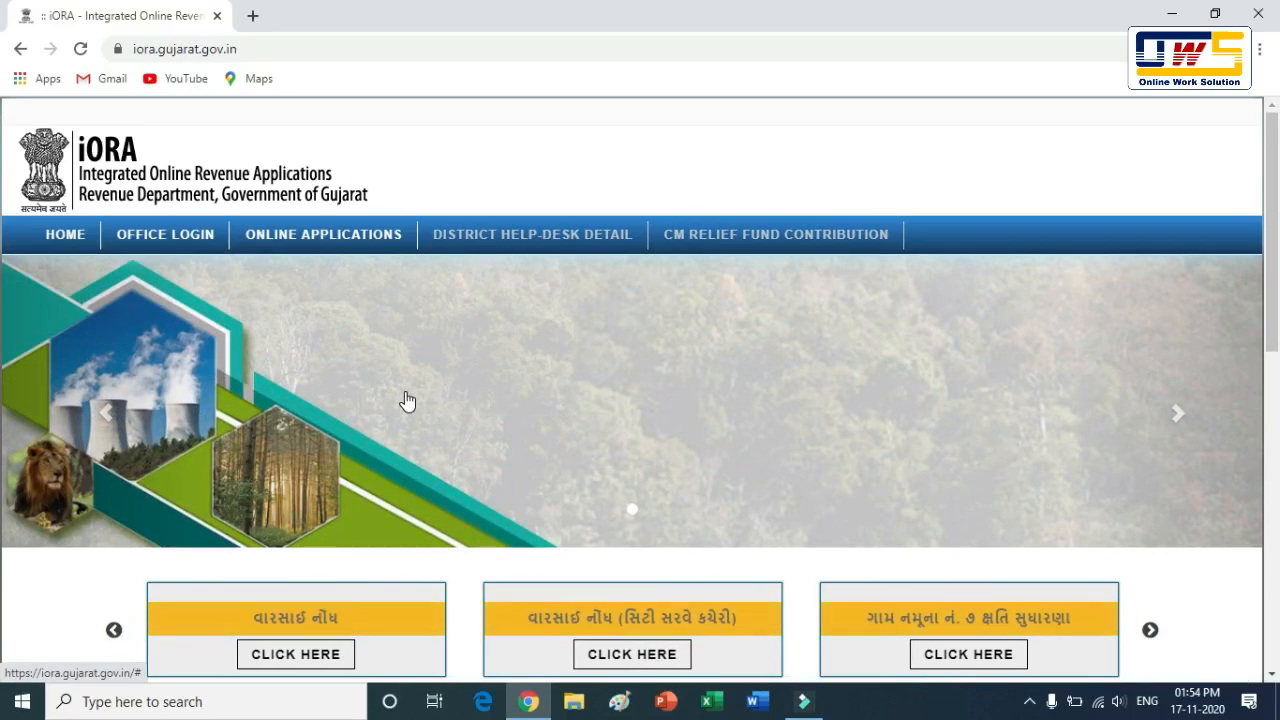
click(308, 237)
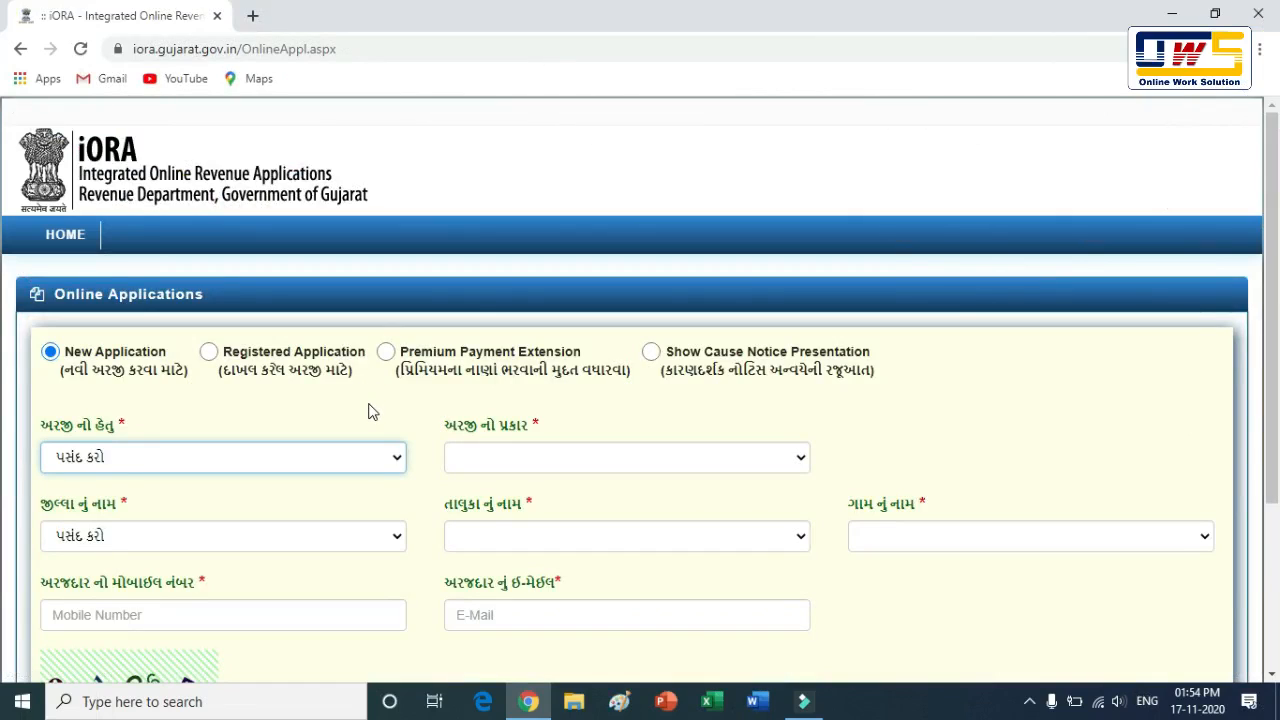
scroll(368, 412, down, 1)
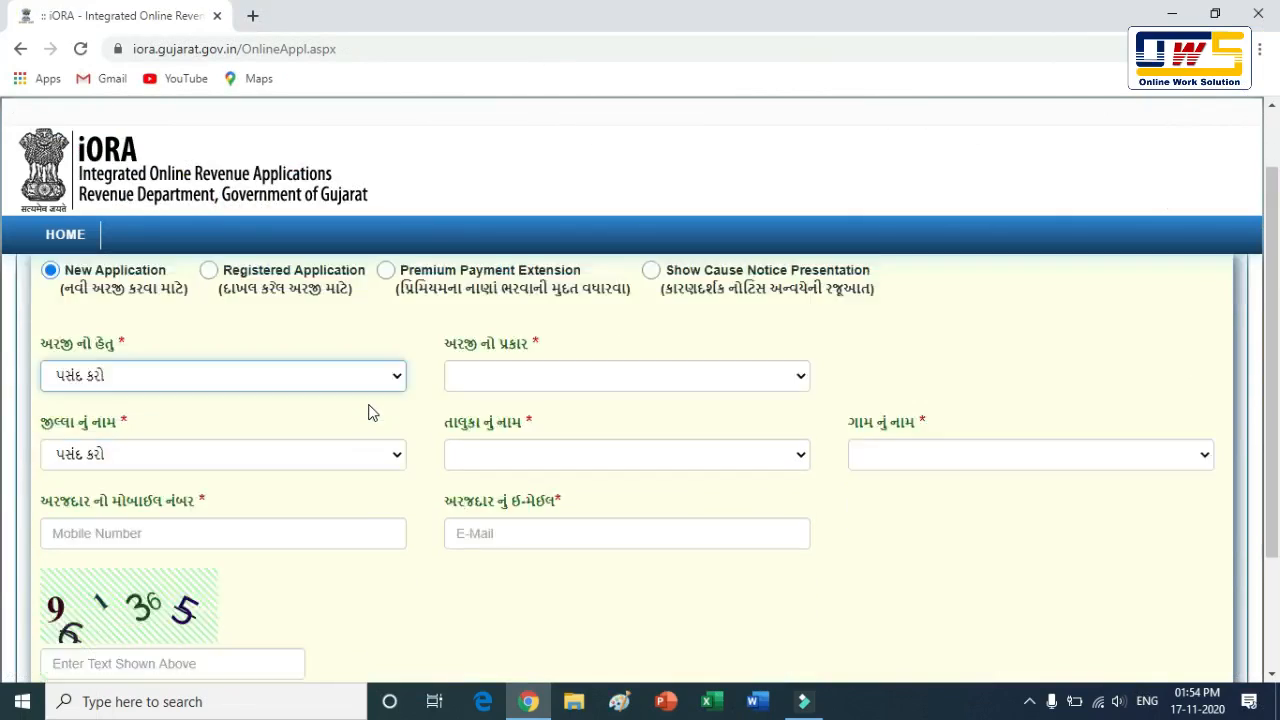
scroll(368, 412, up, 1)
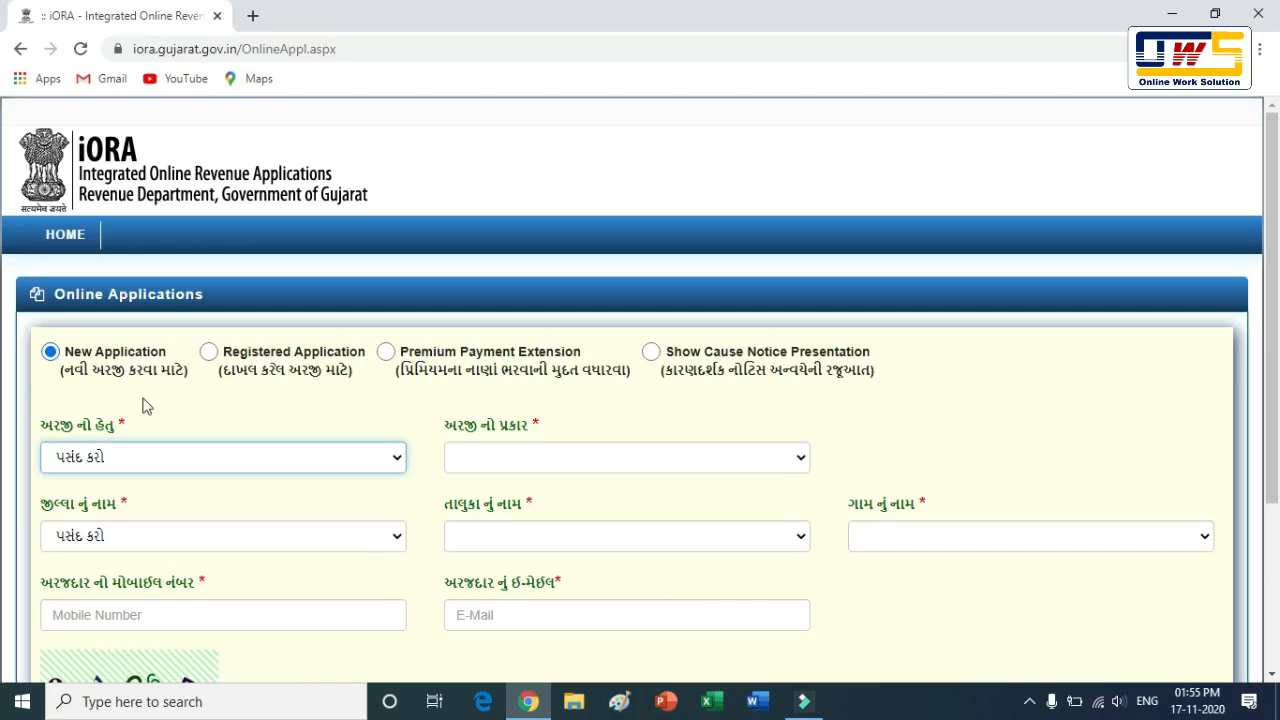
Step: Set the application purpose to ખેડૂત ખરાઇ પ્રમાણપત્ર મેળવવા and the type to ખેડૂત ખાતેદાર ખરાઇ અંગેના પ્રમાણપત્ર માટેની અરજી
click(167, 456)
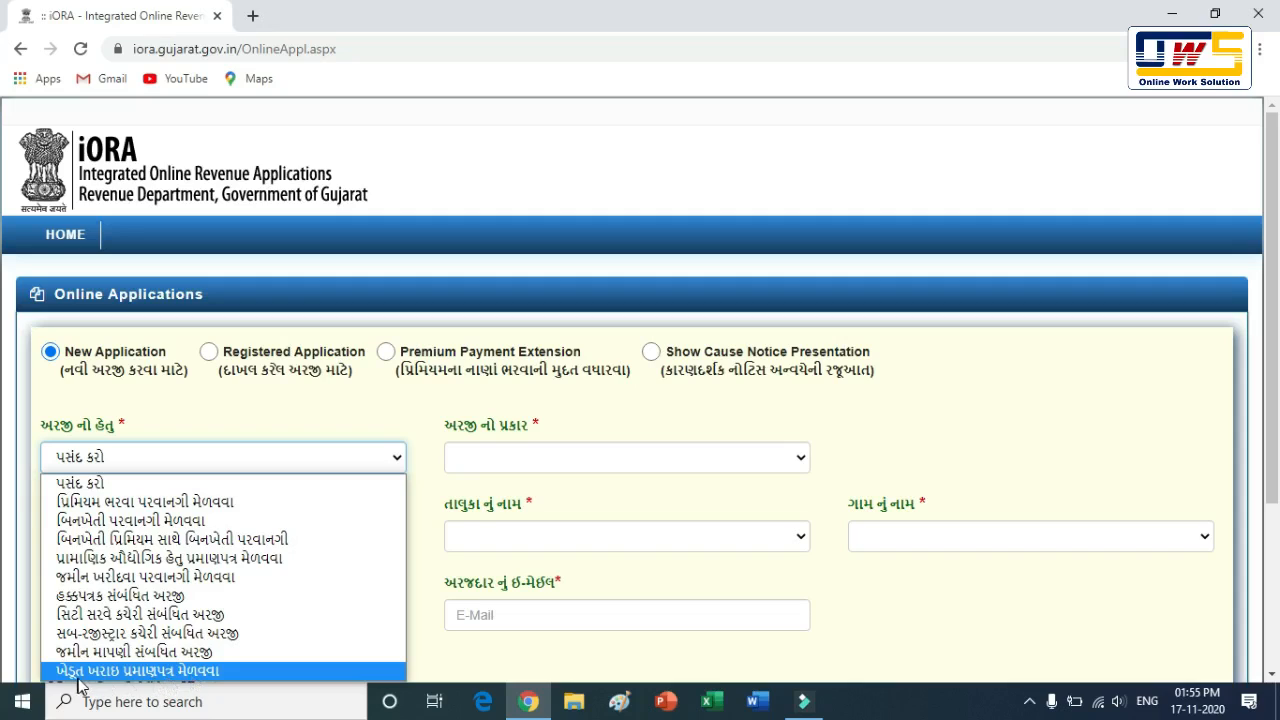
click(148, 671)
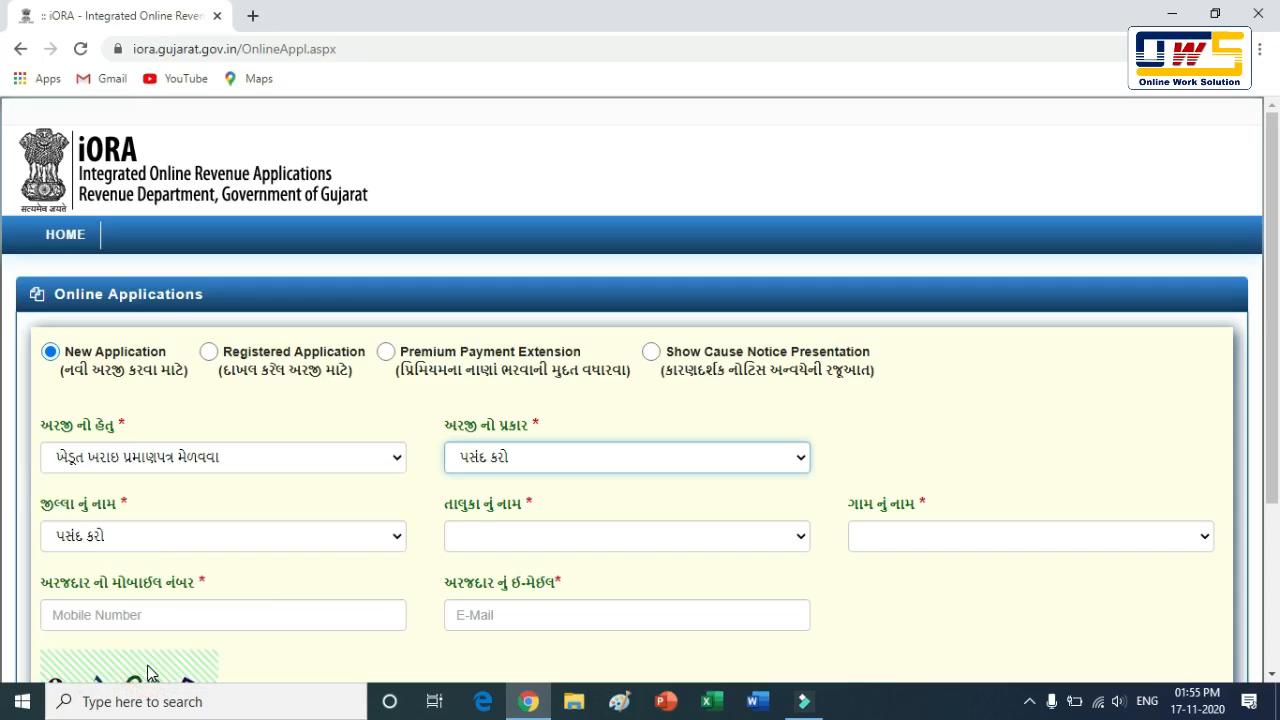
click(520, 457)
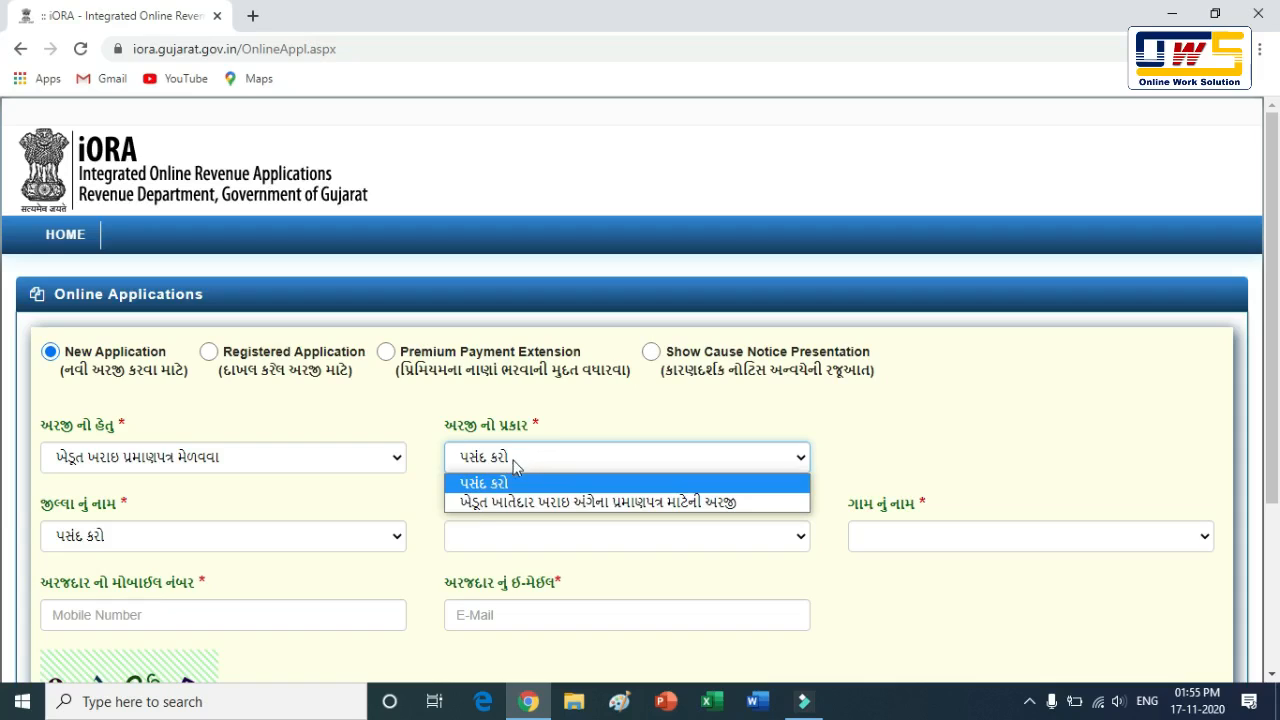
click(472, 503)
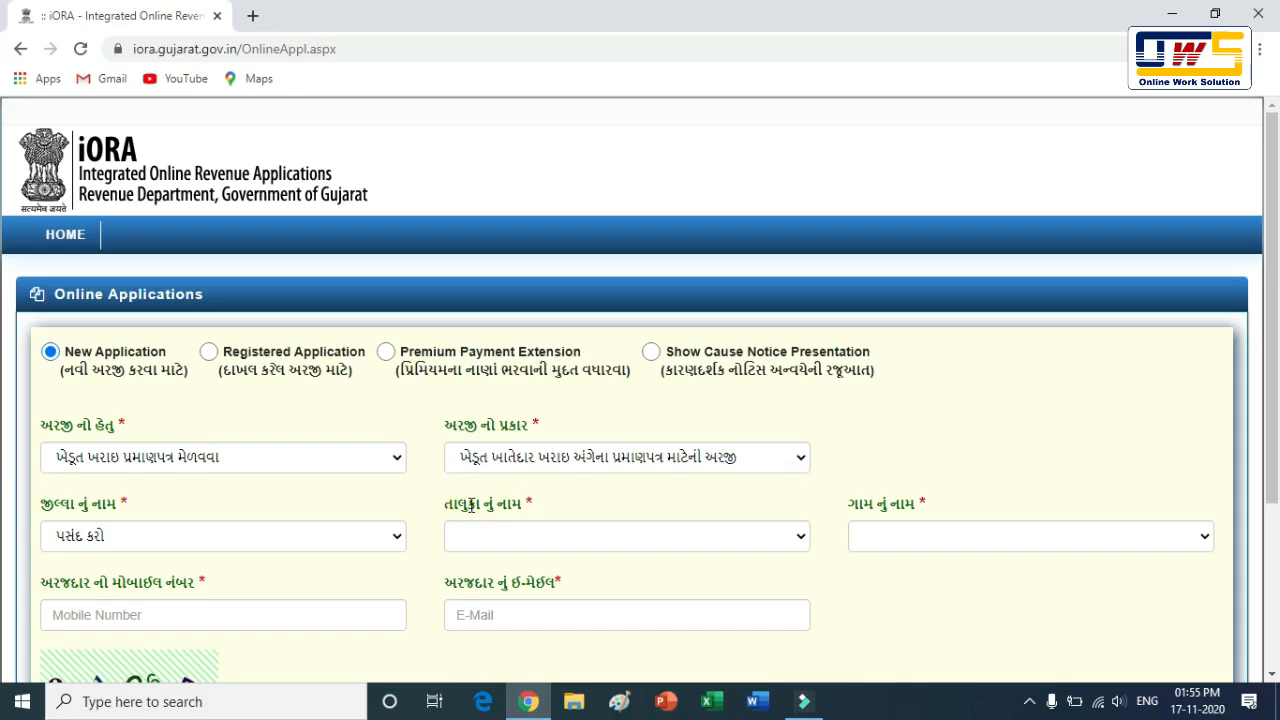
Step: Set the district to જામનગર, the taluka to જામનગર ગ્રામ્ય and the village to વેરતીયા
click(341, 537)
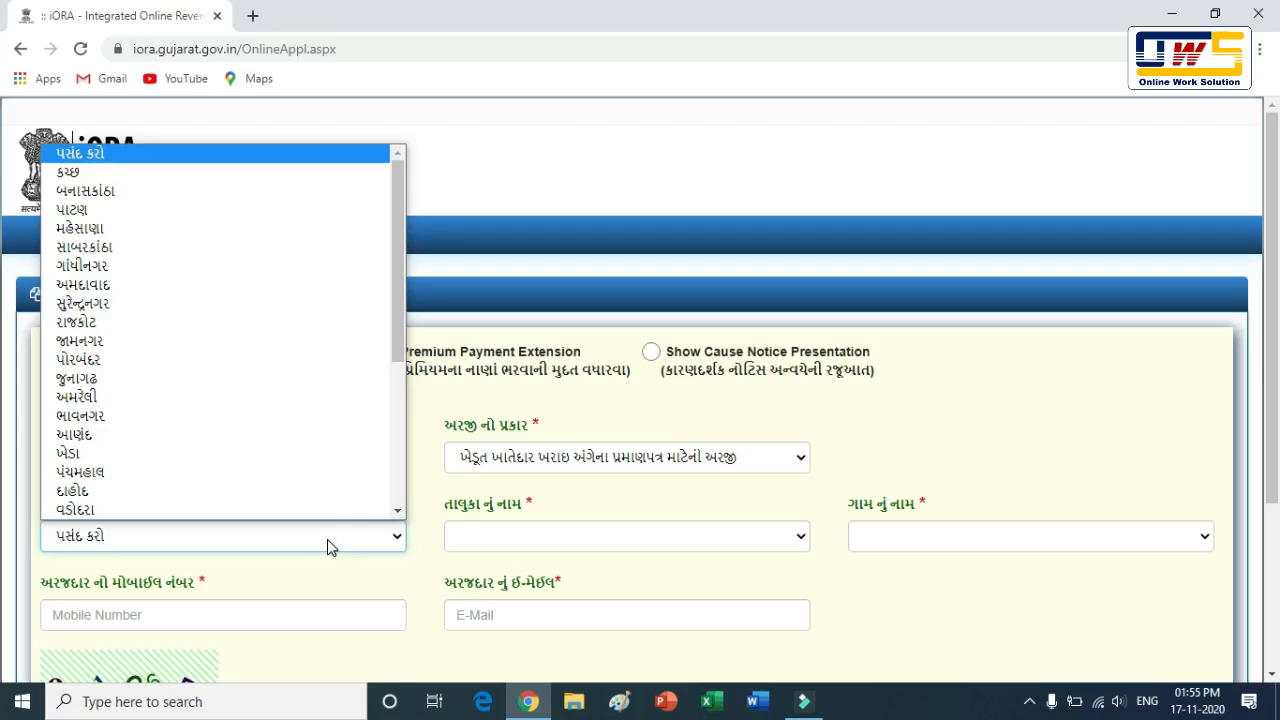
click(290, 342)
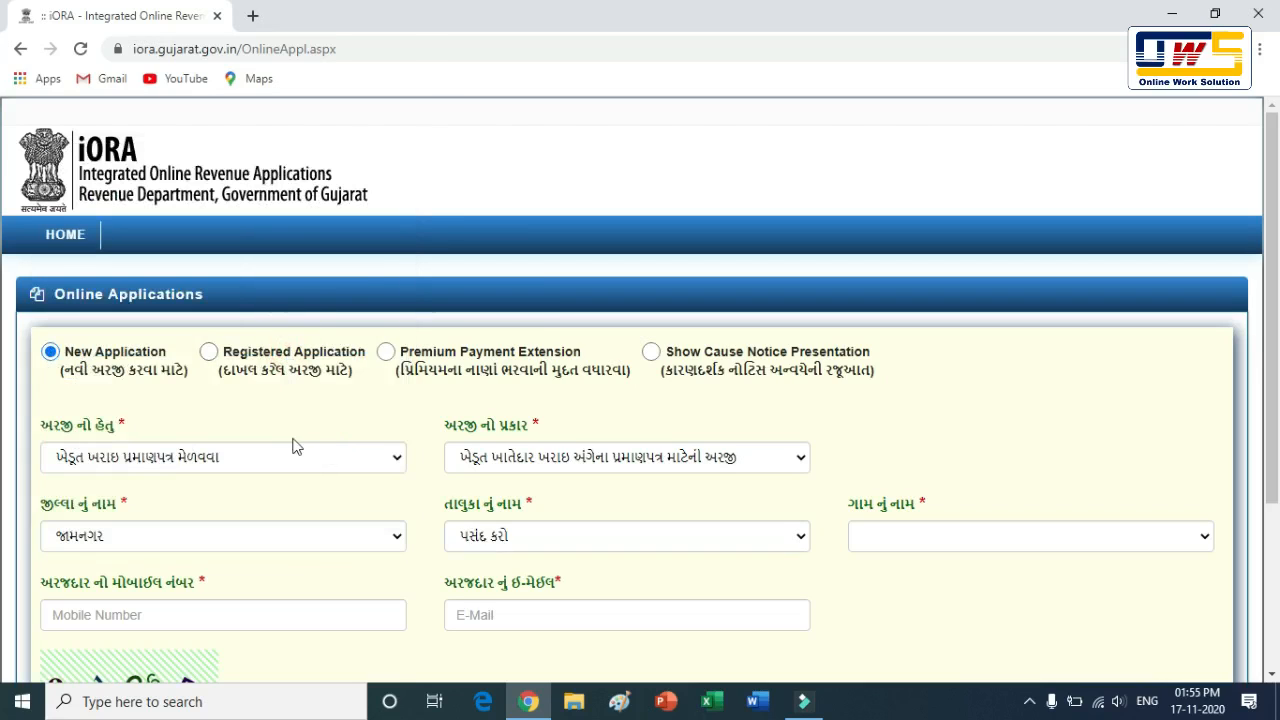
click(459, 541)
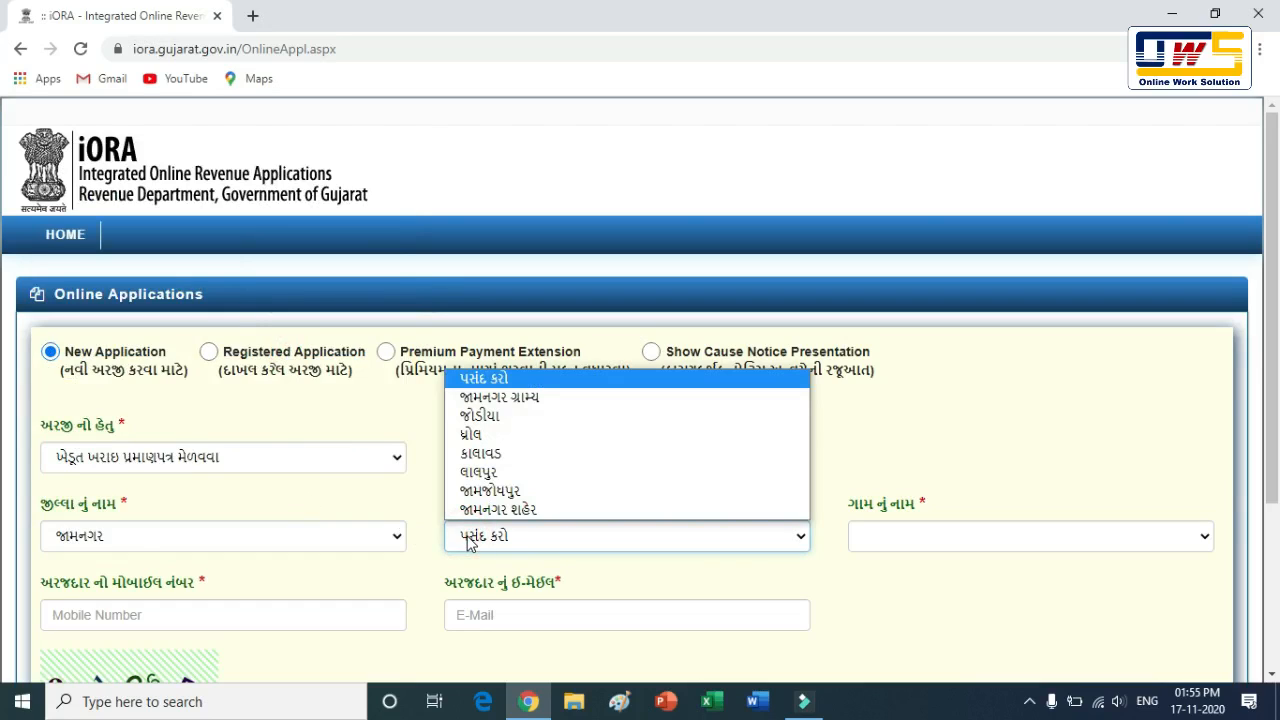
click(490, 397)
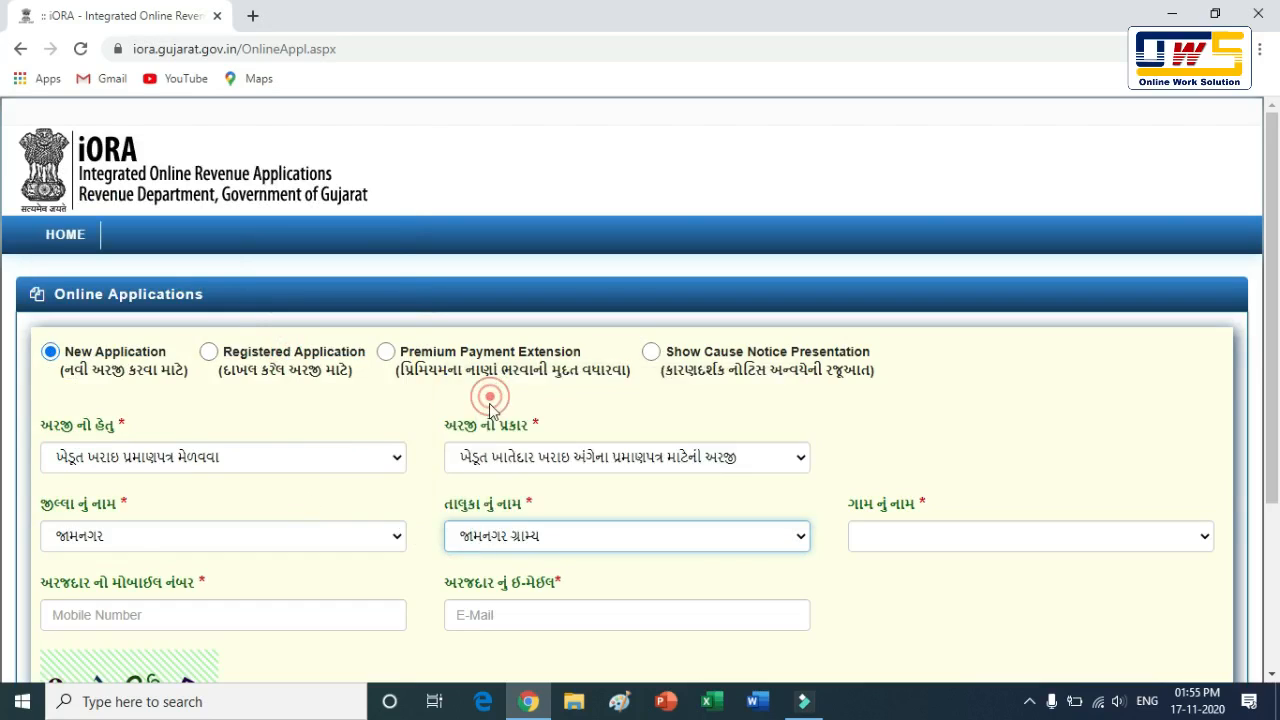
click(879, 540)
scroll(890, 480, down, 10)
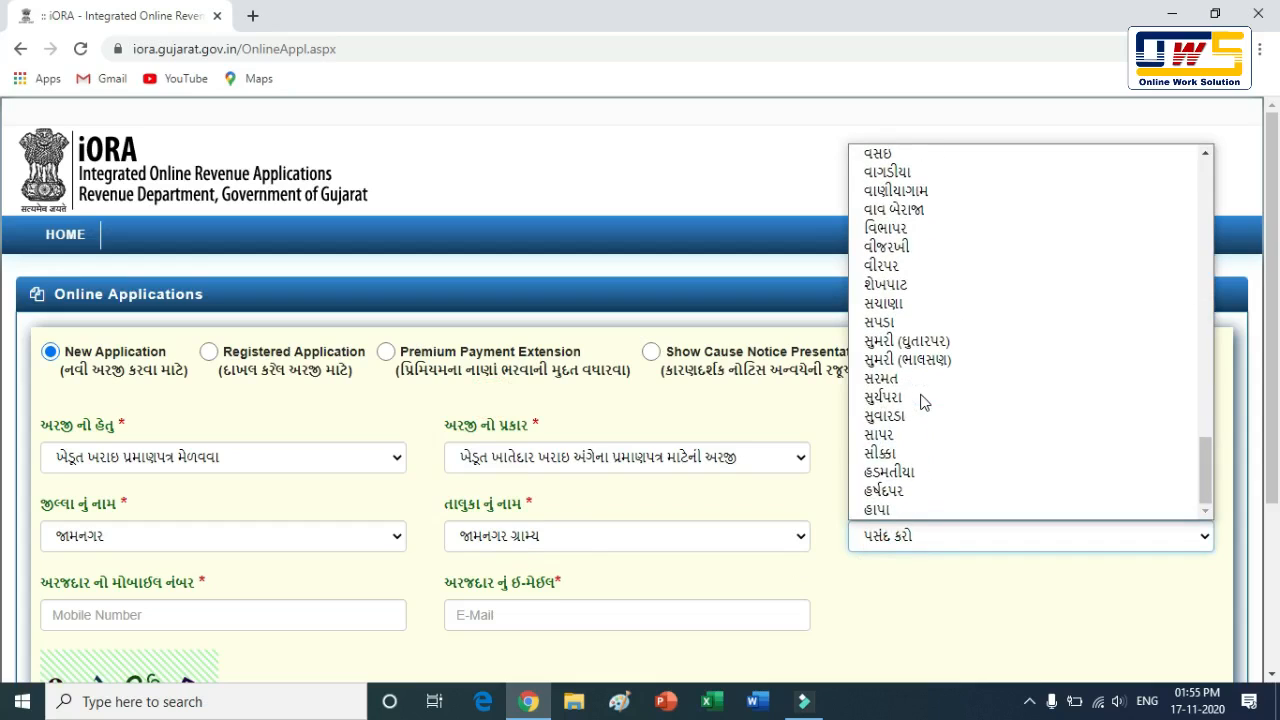
scroll(925, 390, up, 3)
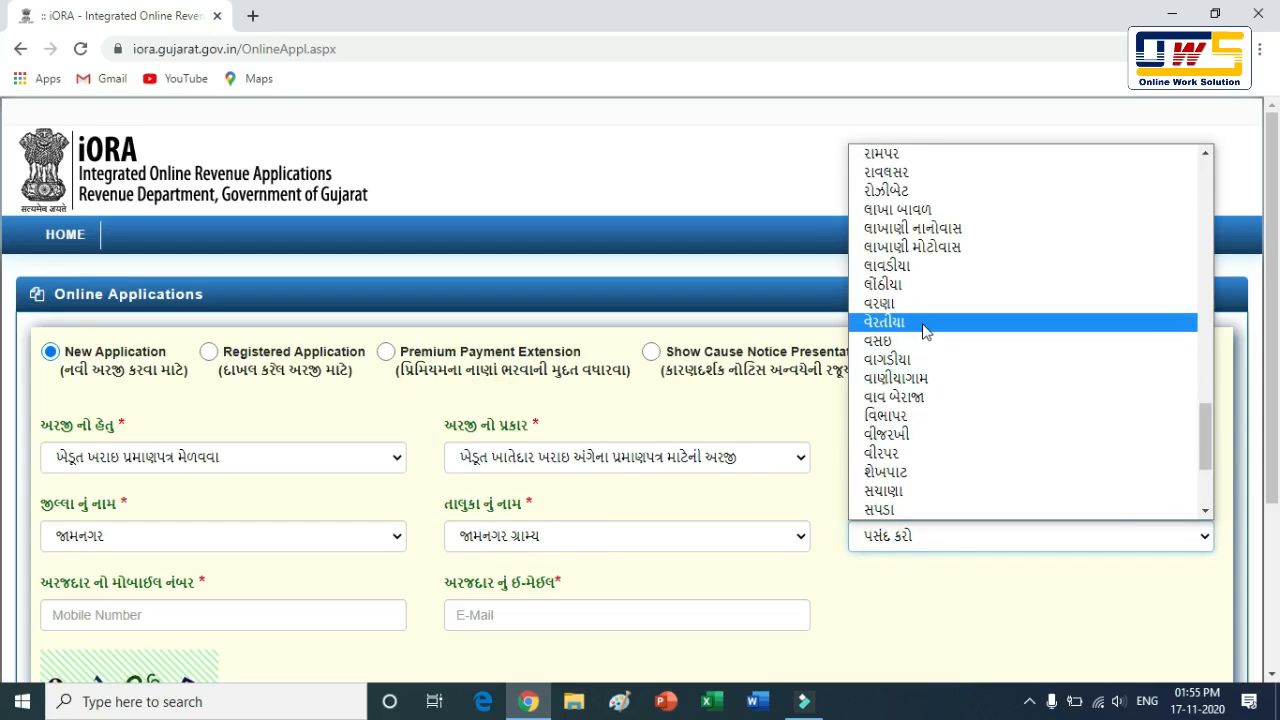
click(925, 322)
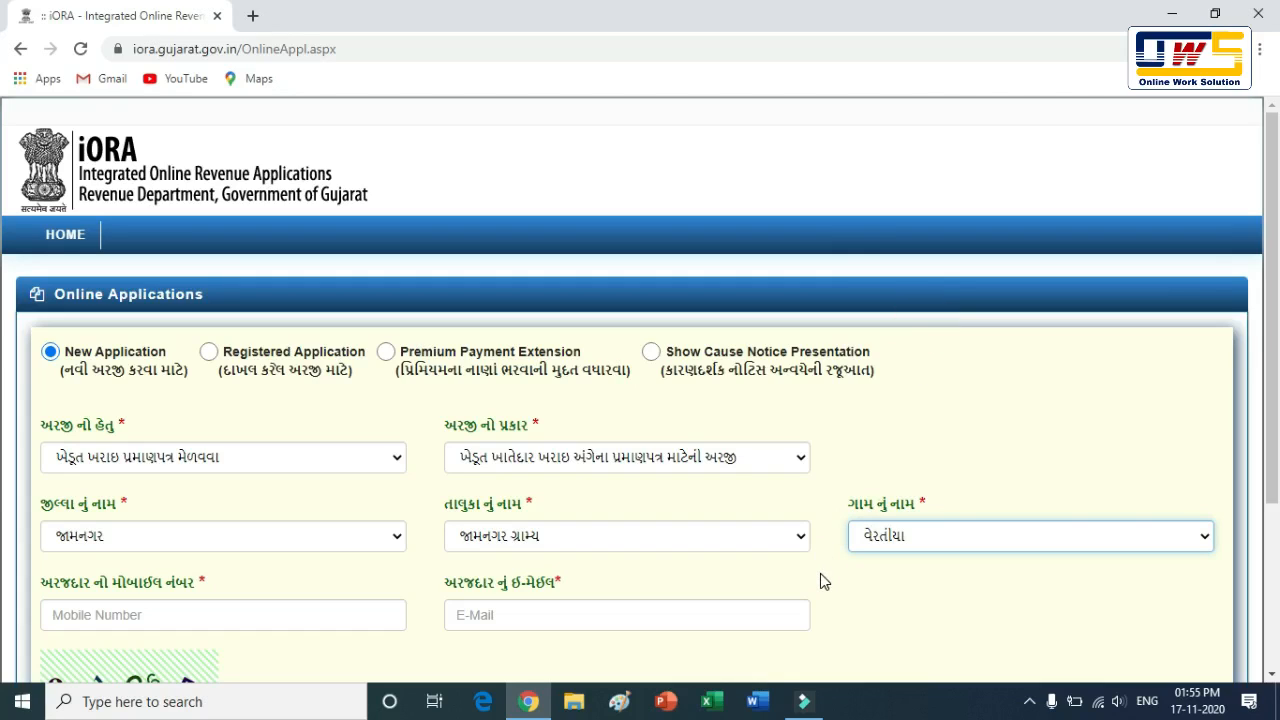
Step: Check the empty mobile number, e-mail and captcha fields and refresh the captcha code
click(300, 612)
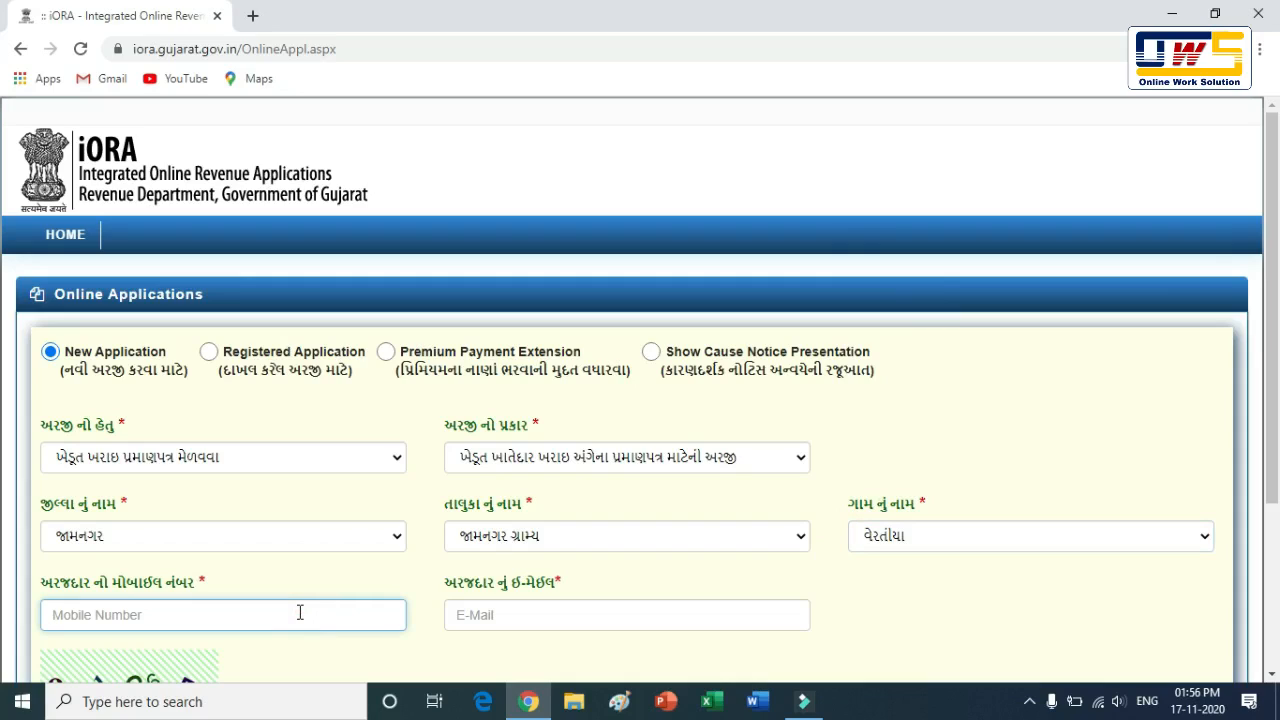
click(521, 622)
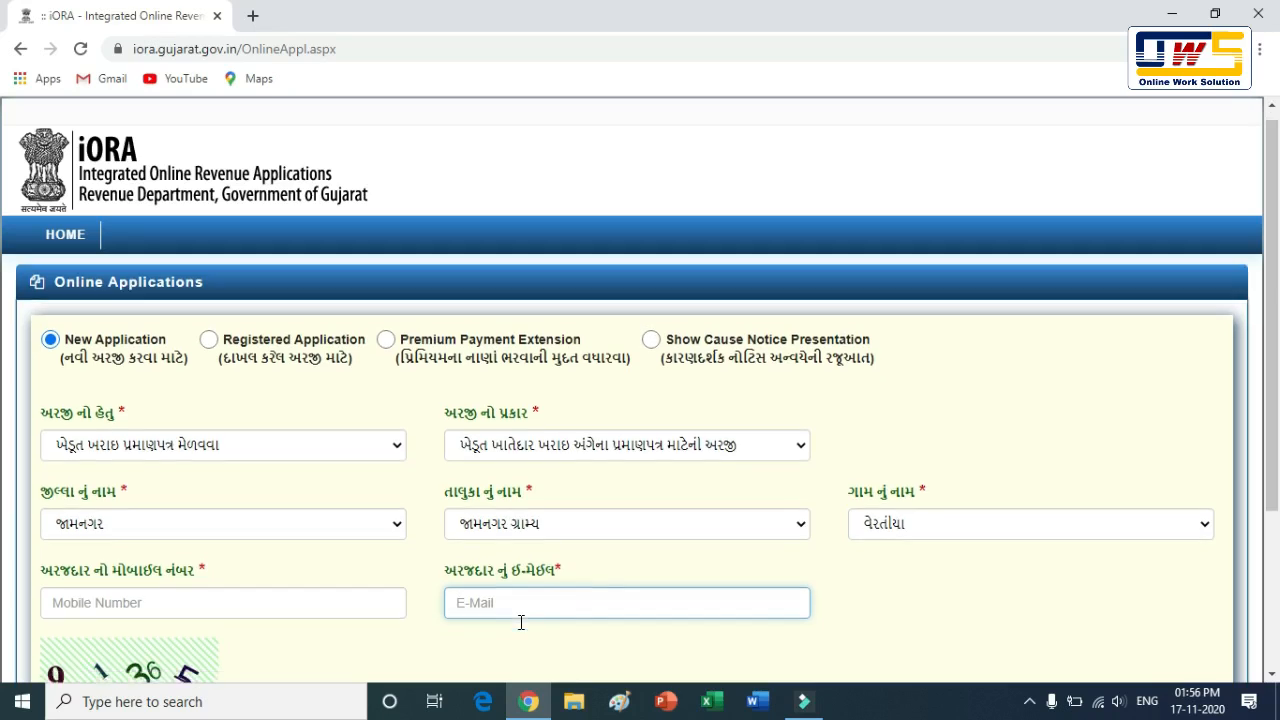
scroll(510, 615, down, 2)
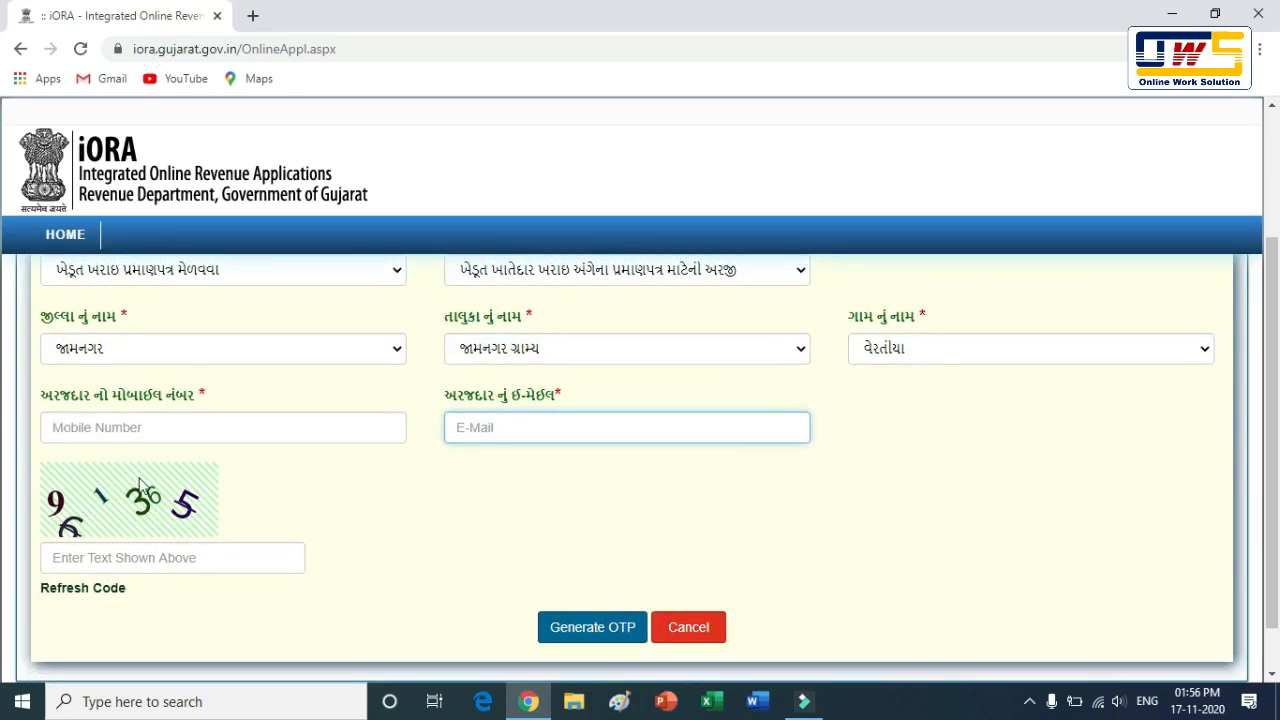
click(122, 557)
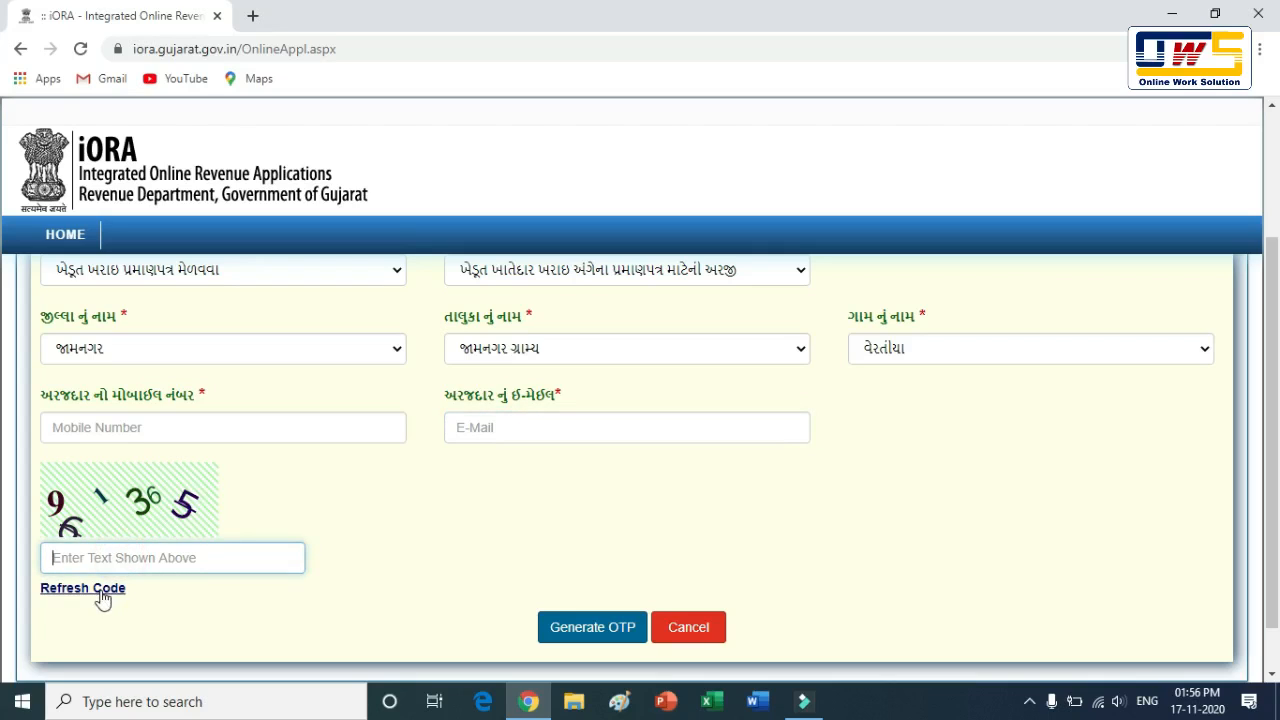
click(93, 592)
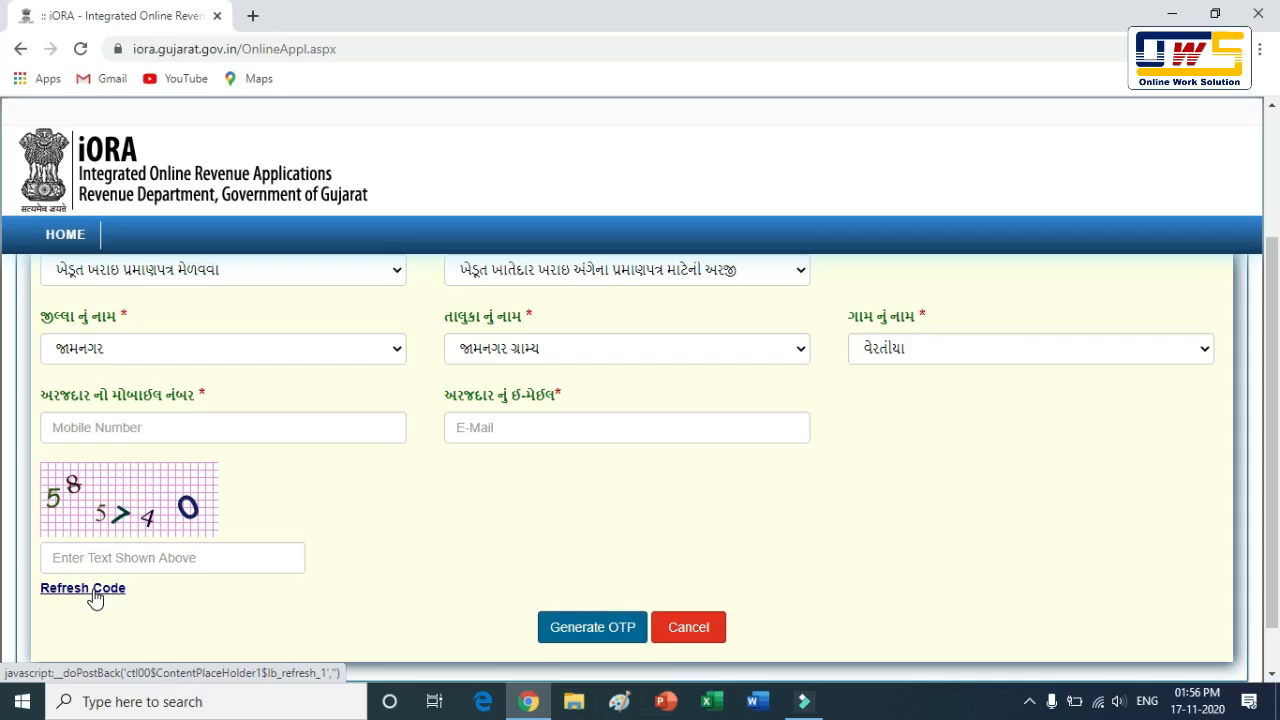
Step: Enter the applicant's mobile number, e-mail address and the captcha text, and generate the OTPs
click(90, 558)
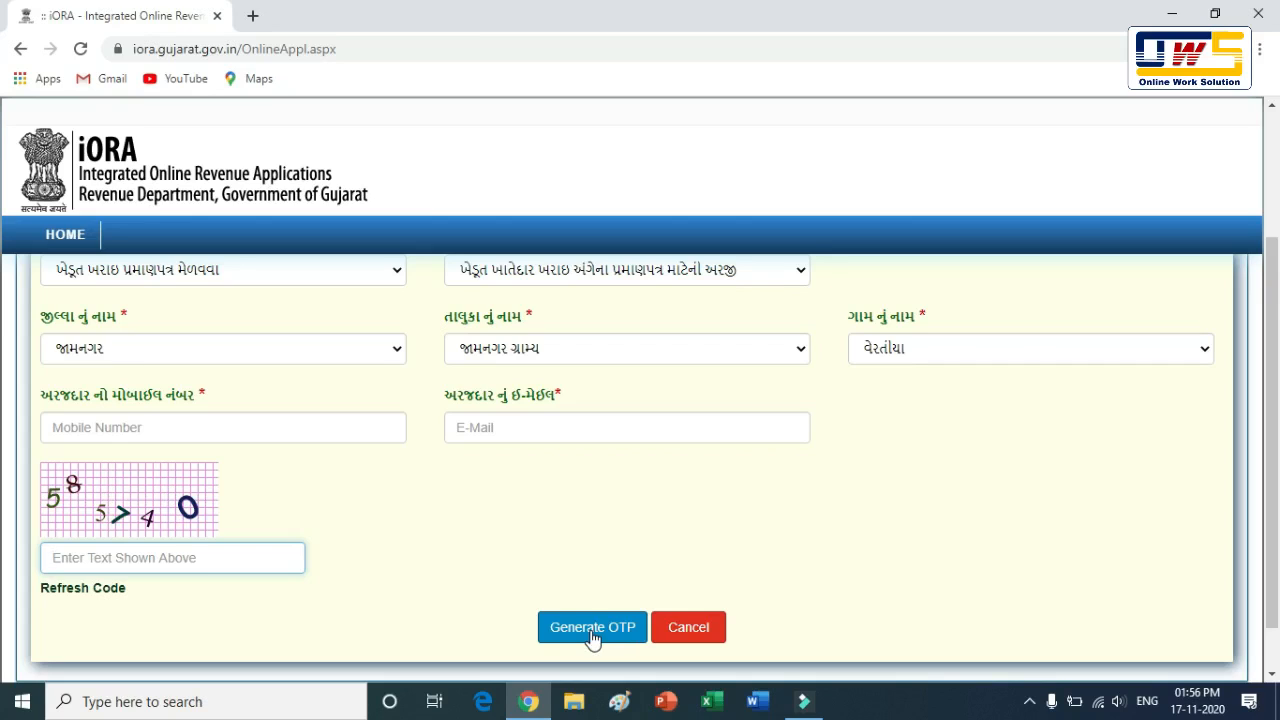
click(178, 428)
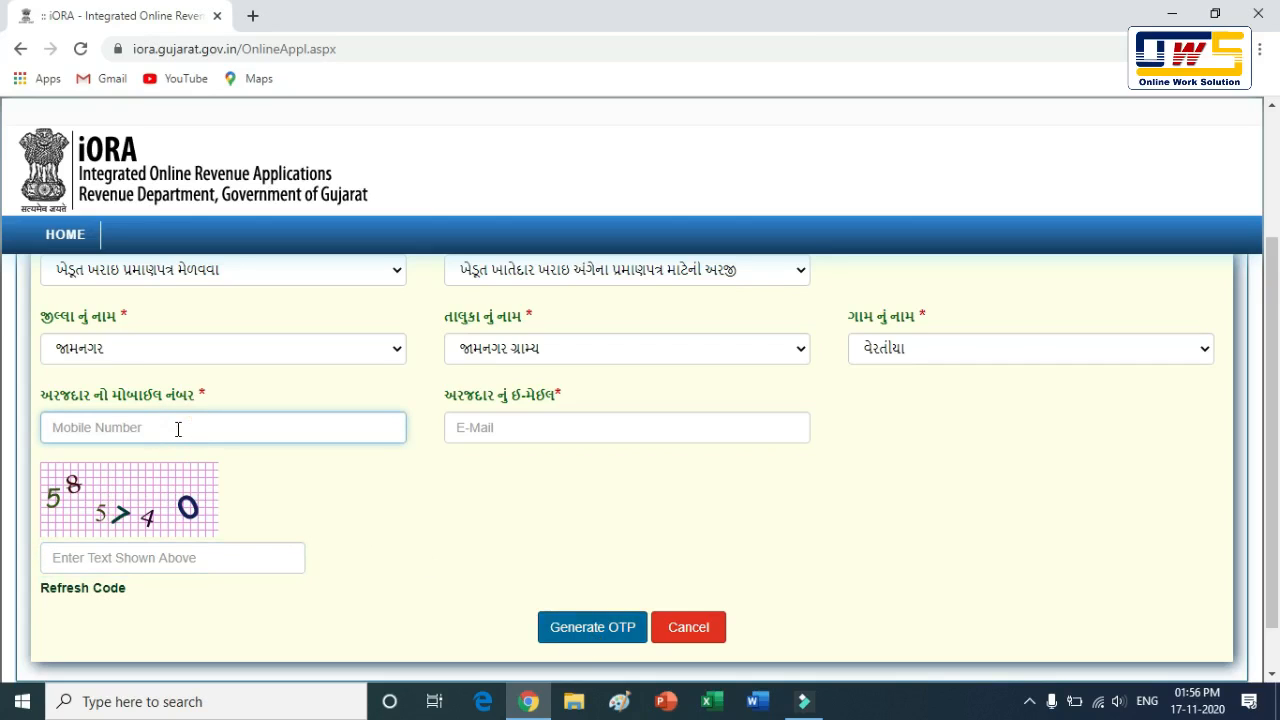
click(545, 430)
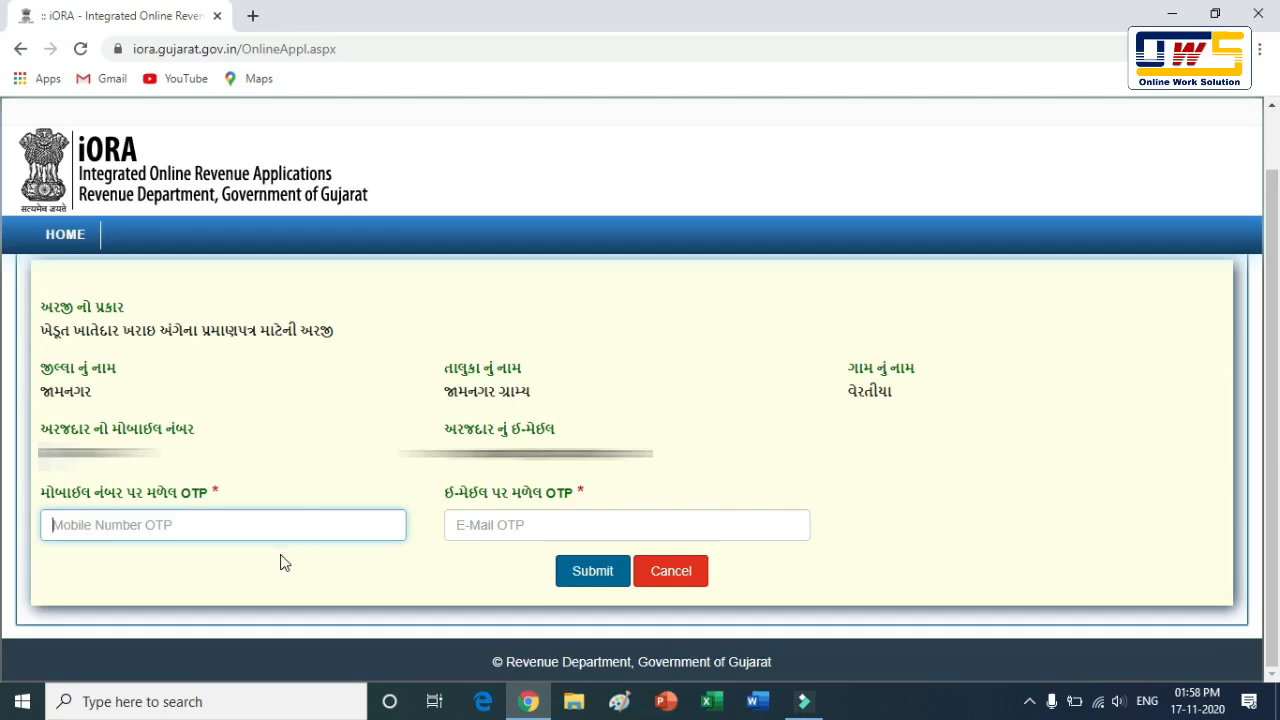
Step: Enter the OTPs received on the mobile number and by e-mail, and submit them to open the new application form
click(280, 564)
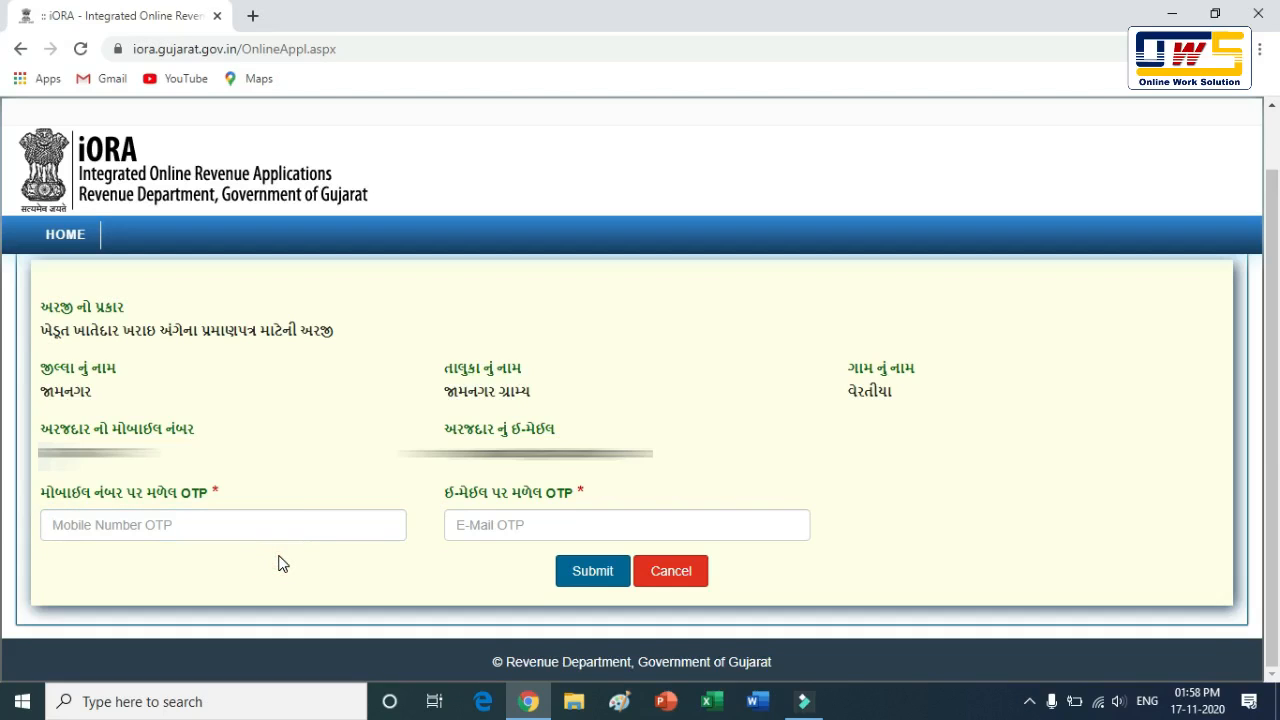
click(176, 525)
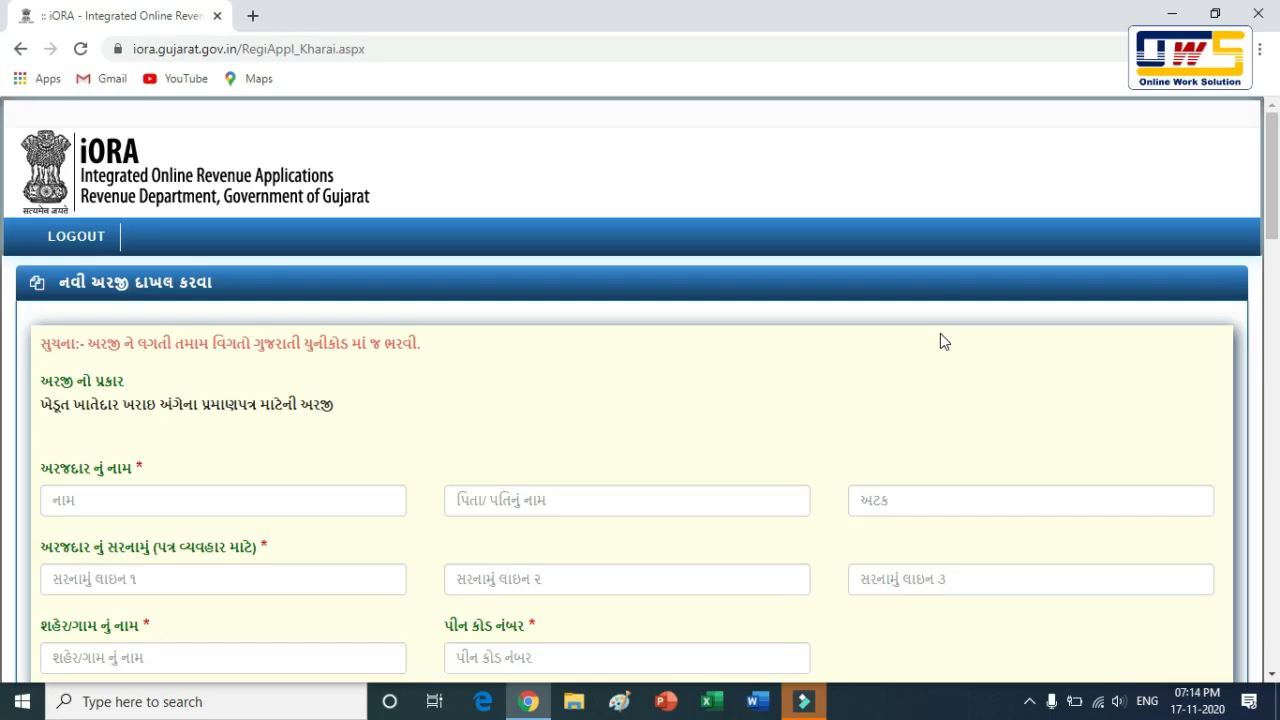
Step: Check the applicant's name, father's or husband's name, surname, three address lines, city/village and PIN code fields of the form
click(130, 497)
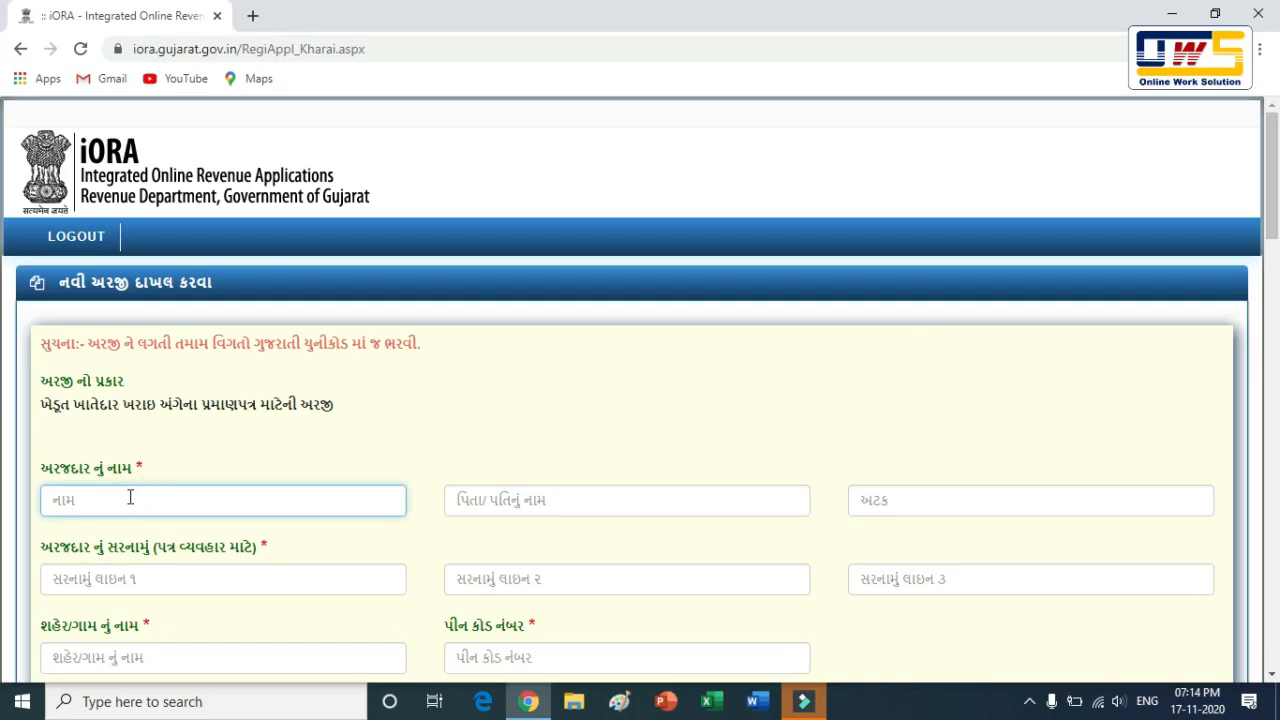
click(534, 504)
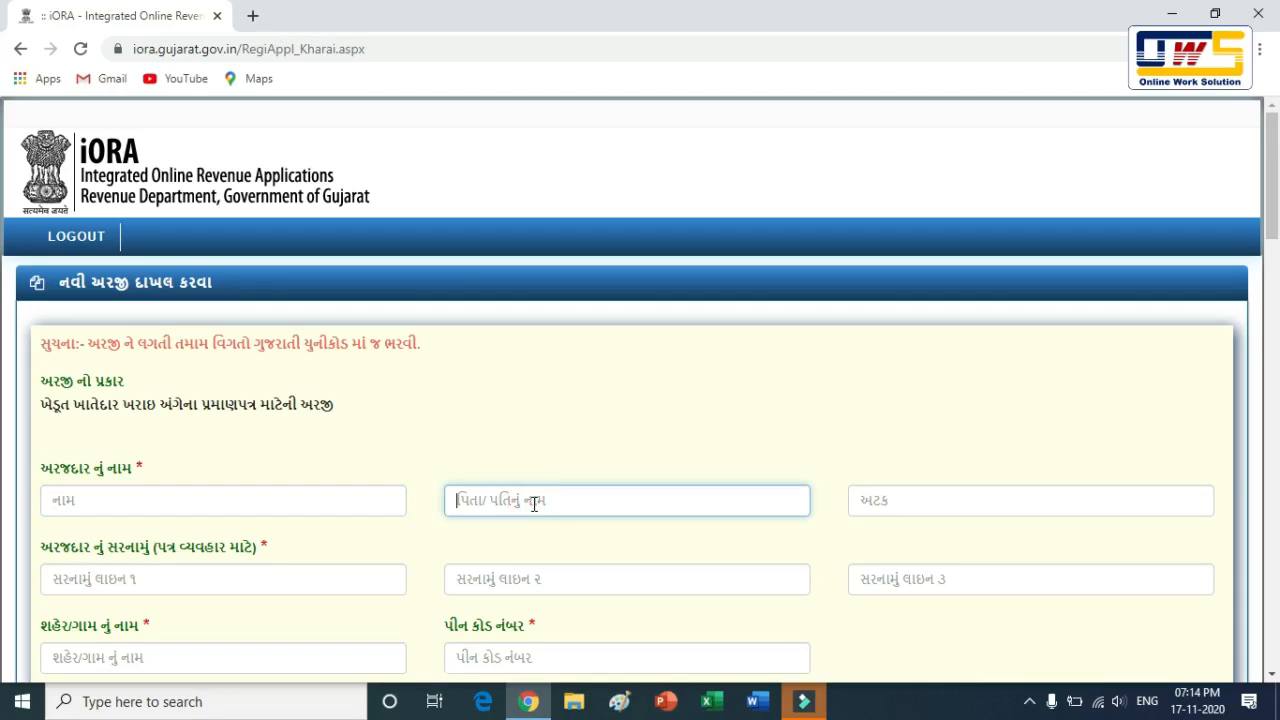
click(986, 508)
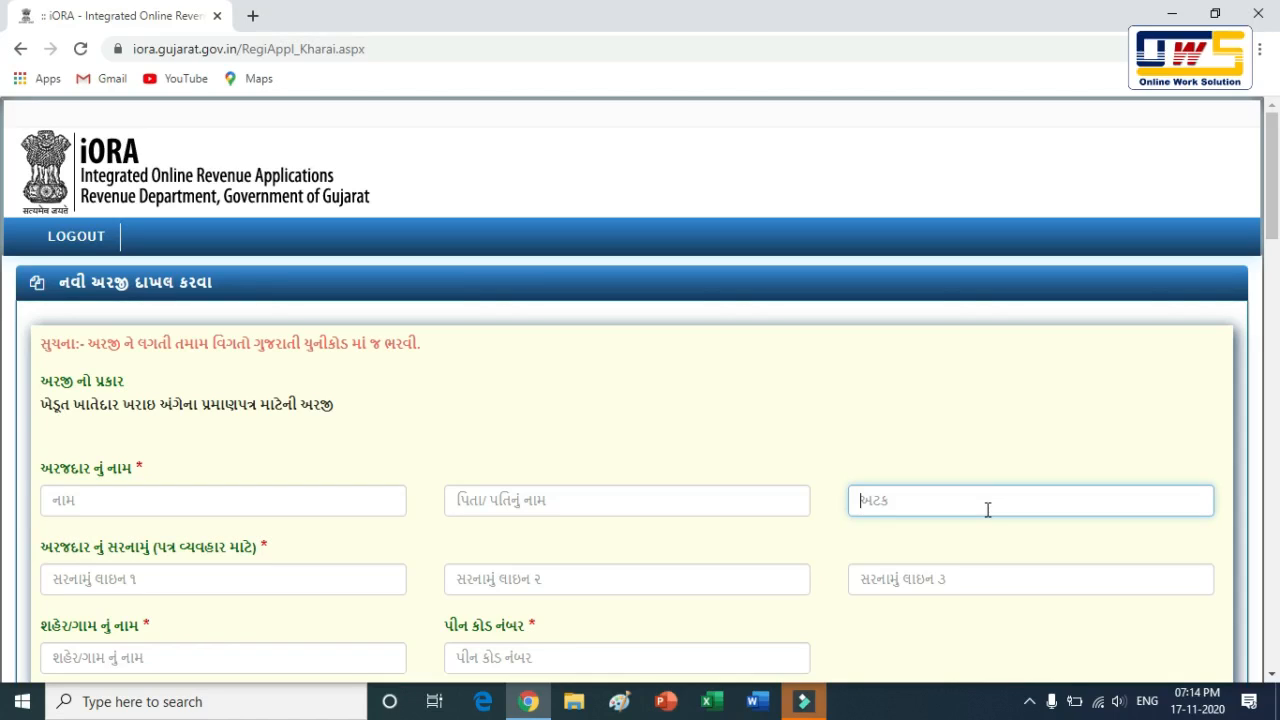
click(288, 584)
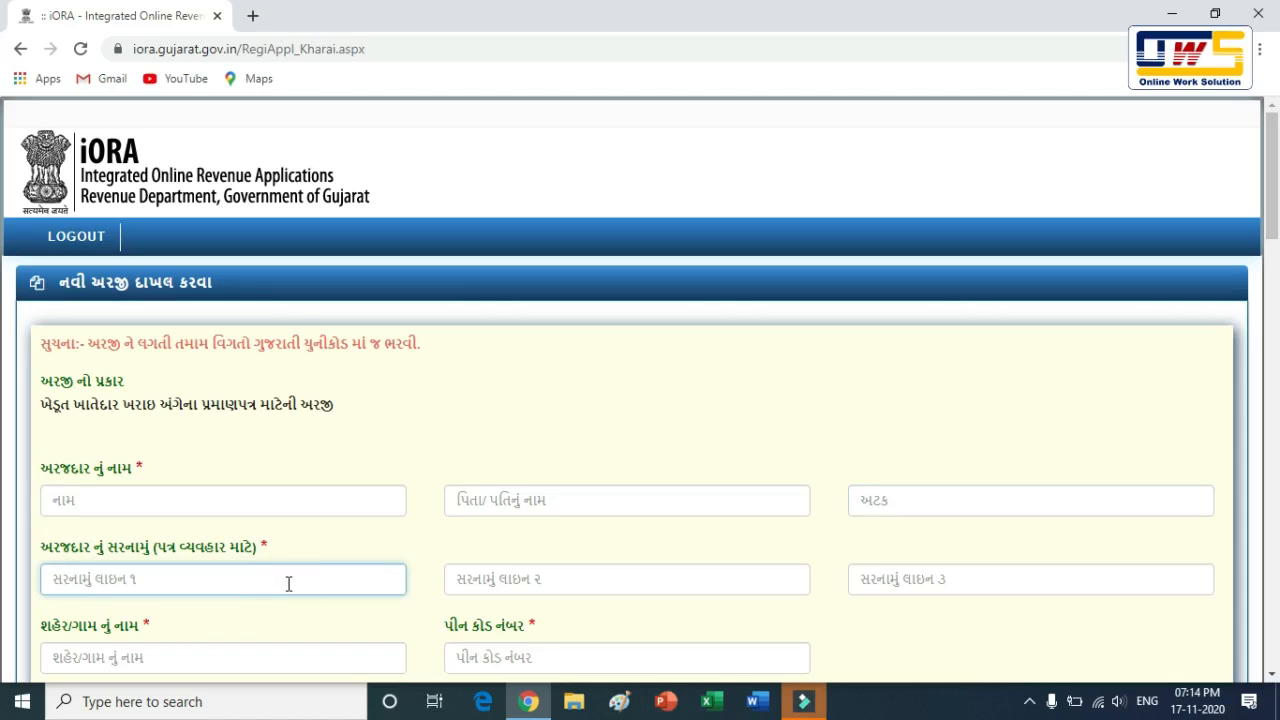
click(510, 583)
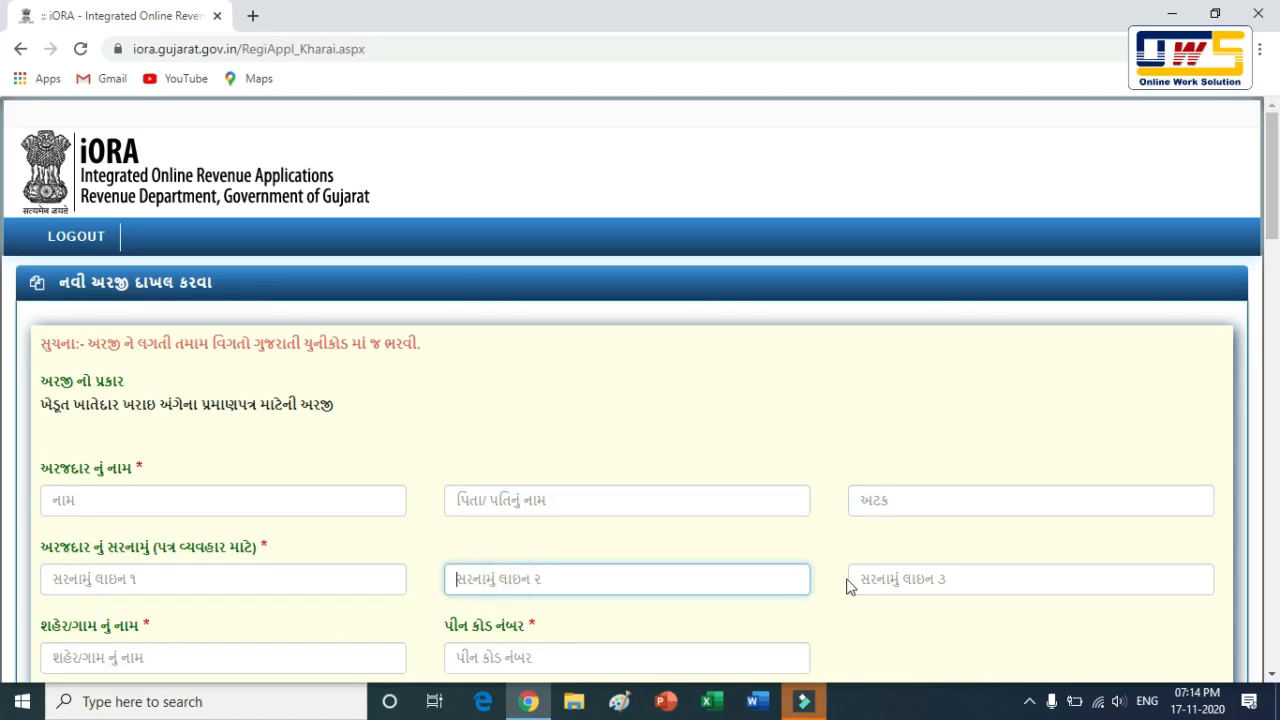
click(880, 579)
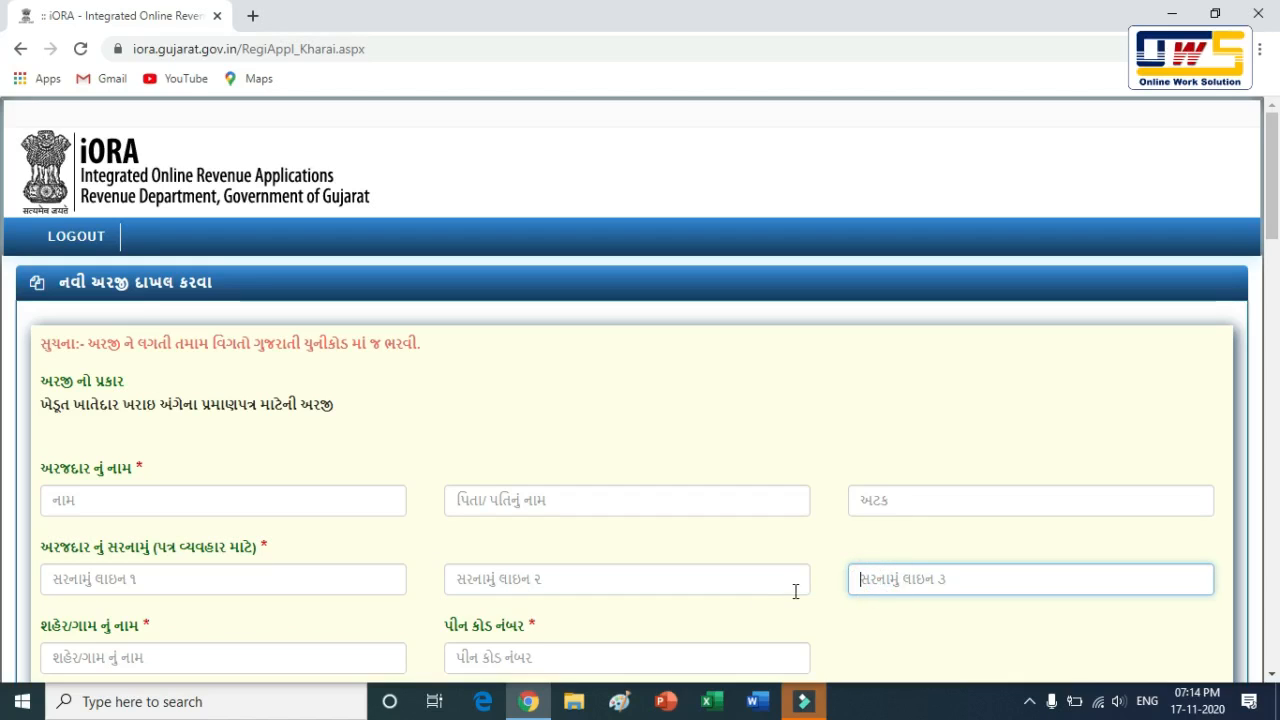
click(92, 658)
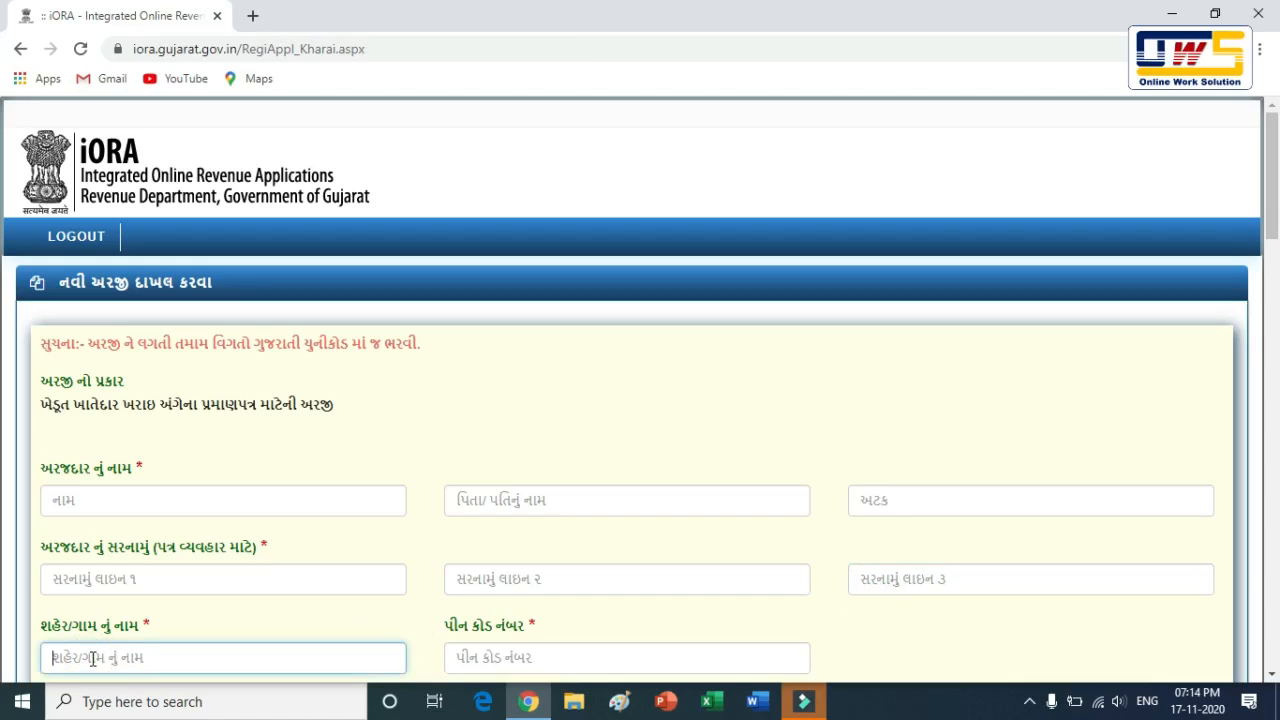
click(595, 659)
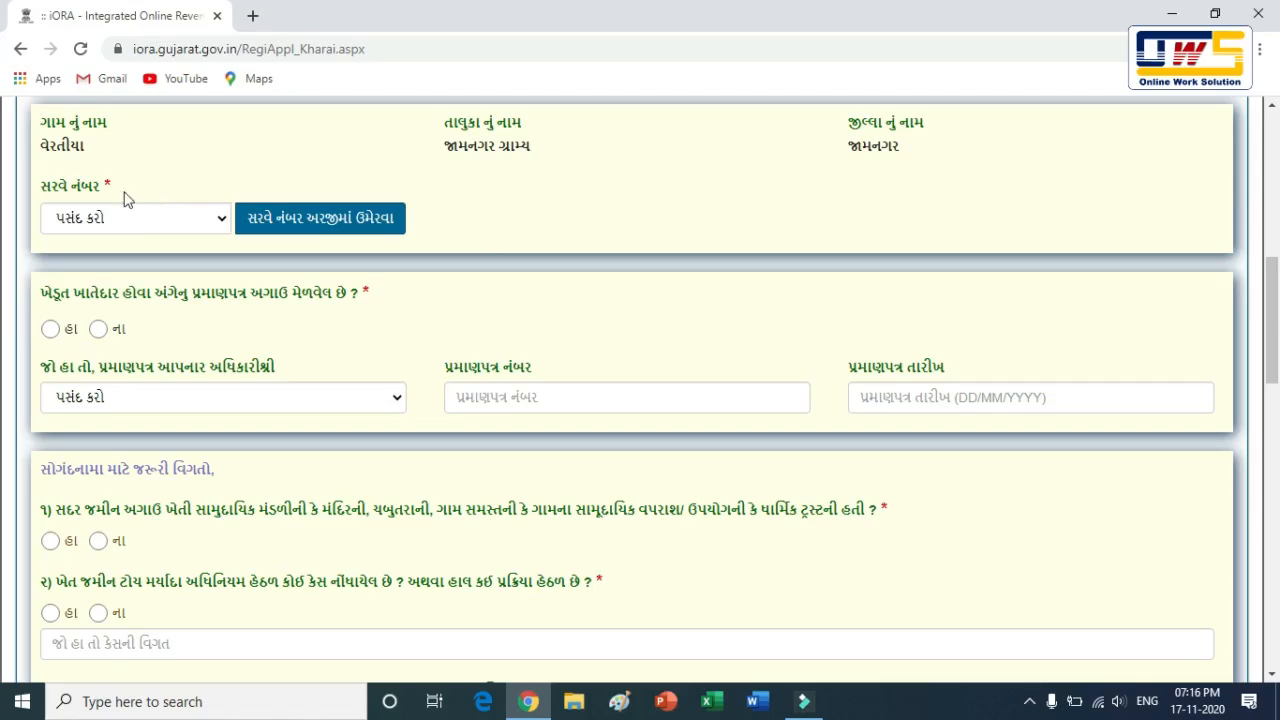
Step: Check the village, taluka and district names given for the land above the survey number field
drag(36, 146, 86, 147)
click(448, 146)
drag(447, 145, 533, 147)
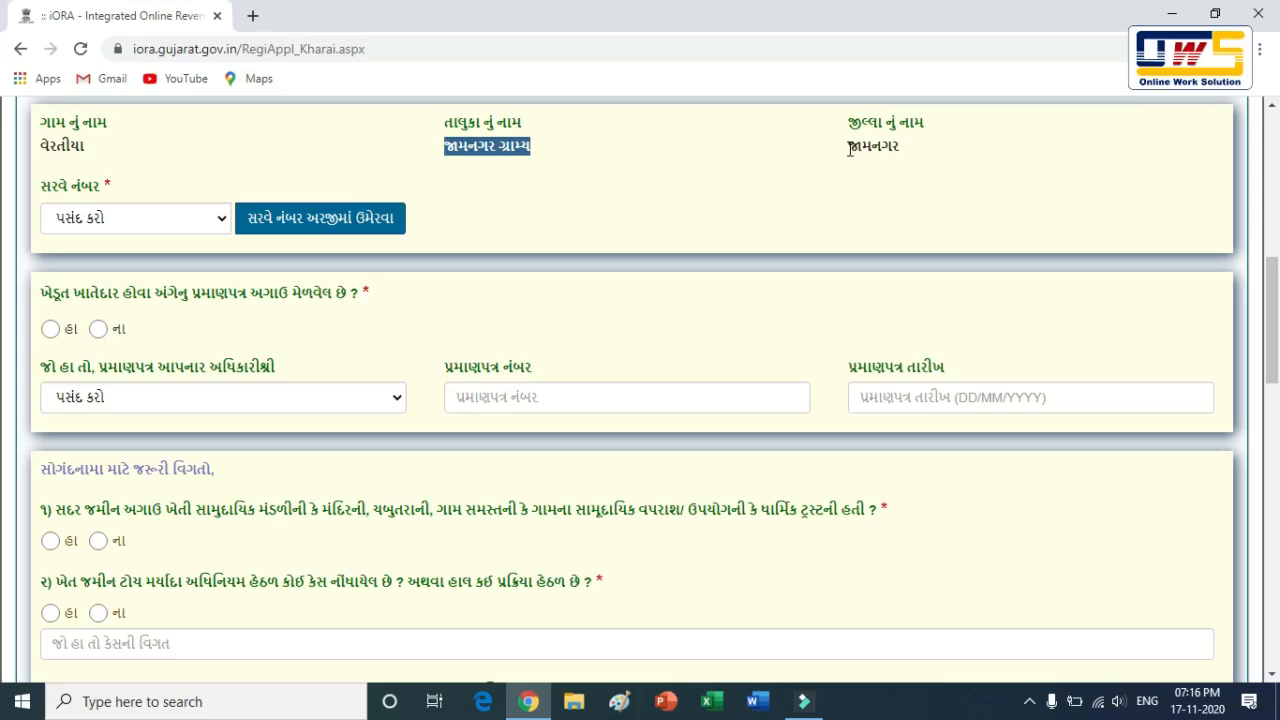
drag(849, 148, 901, 150)
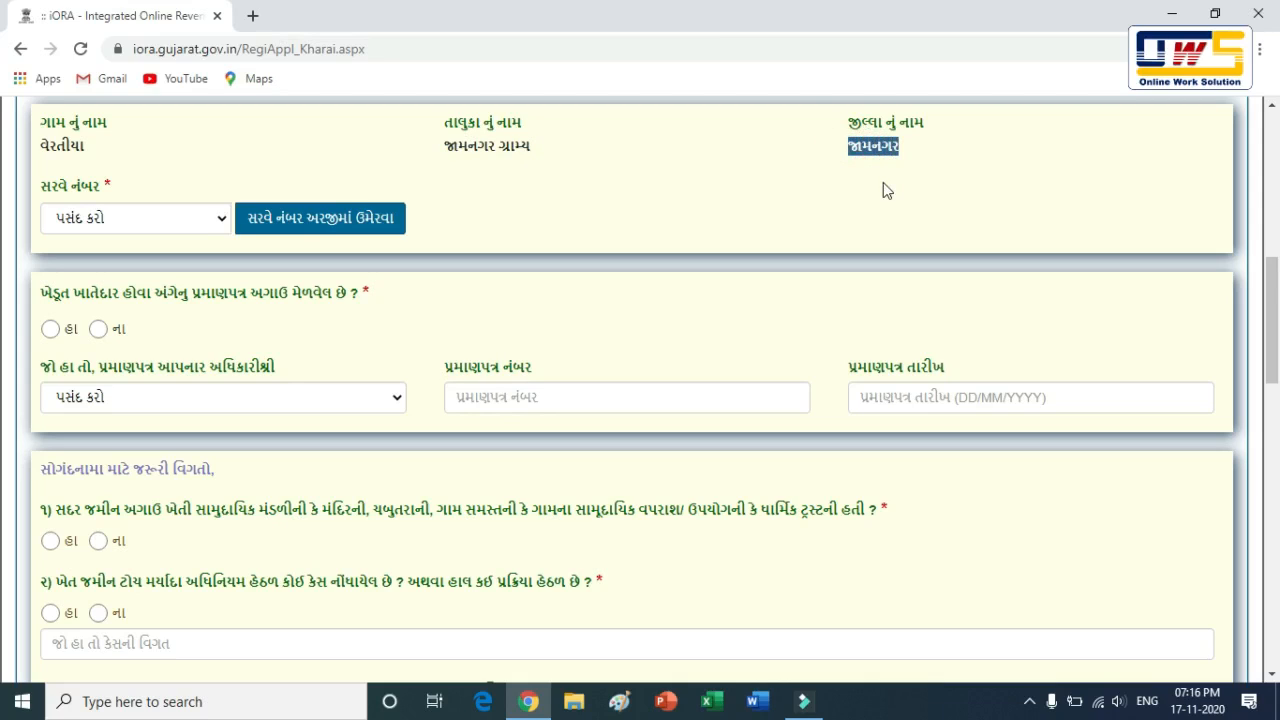
Step: Browse the list of survey numbers (સરવે નંબર) and close it without choosing one
click(174, 220)
scroll(151, 424, down, 20)
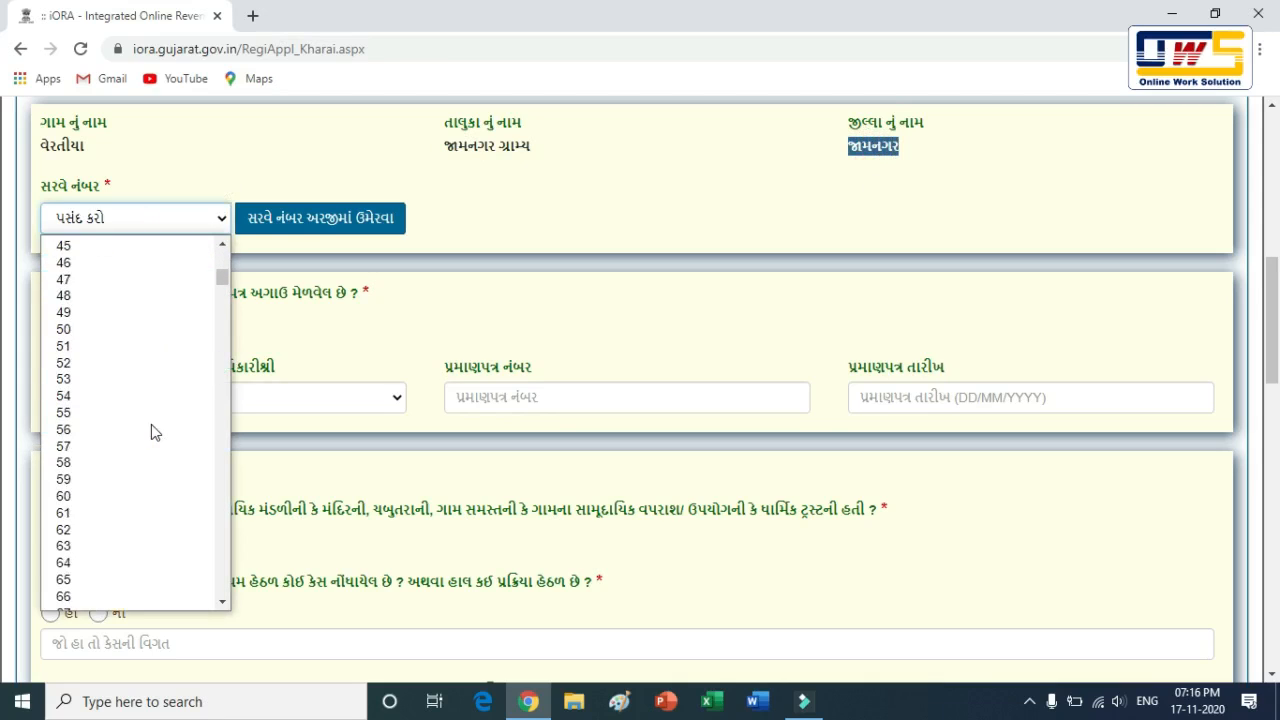
scroll(151, 424, down, 18)
scroll(151, 424, up, 20)
scroll(151, 424, up, 12)
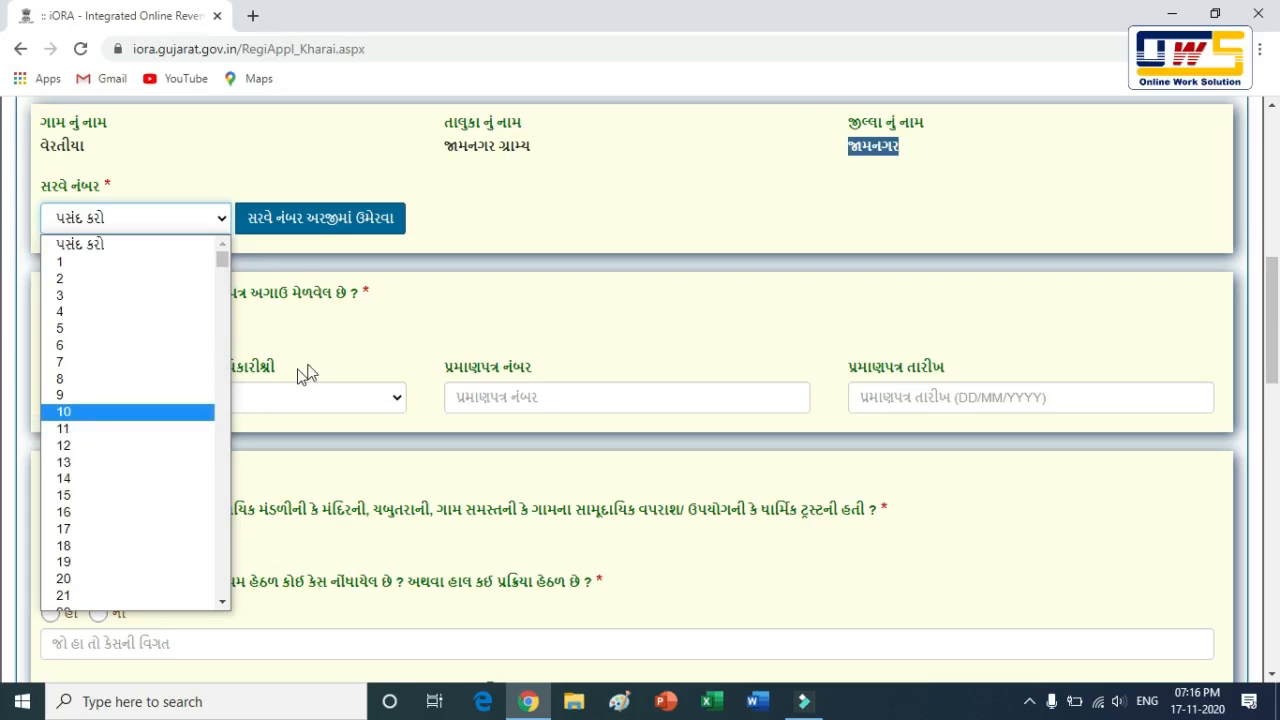
click(445, 228)
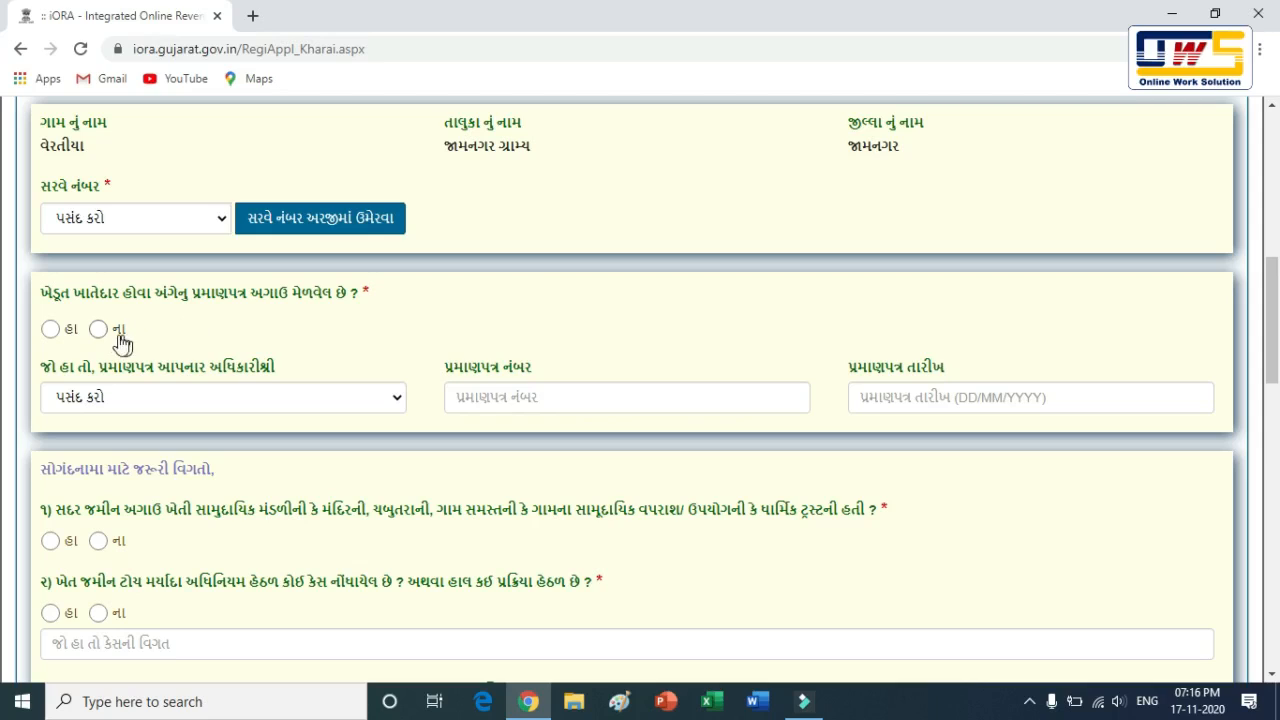
Step: Answer હા to the earlier farmer certificate question, choose મામલતદાર શ્રી as issuing officer, and check the certificate number and date fields
click(50, 331)
click(100, 330)
click(56, 332)
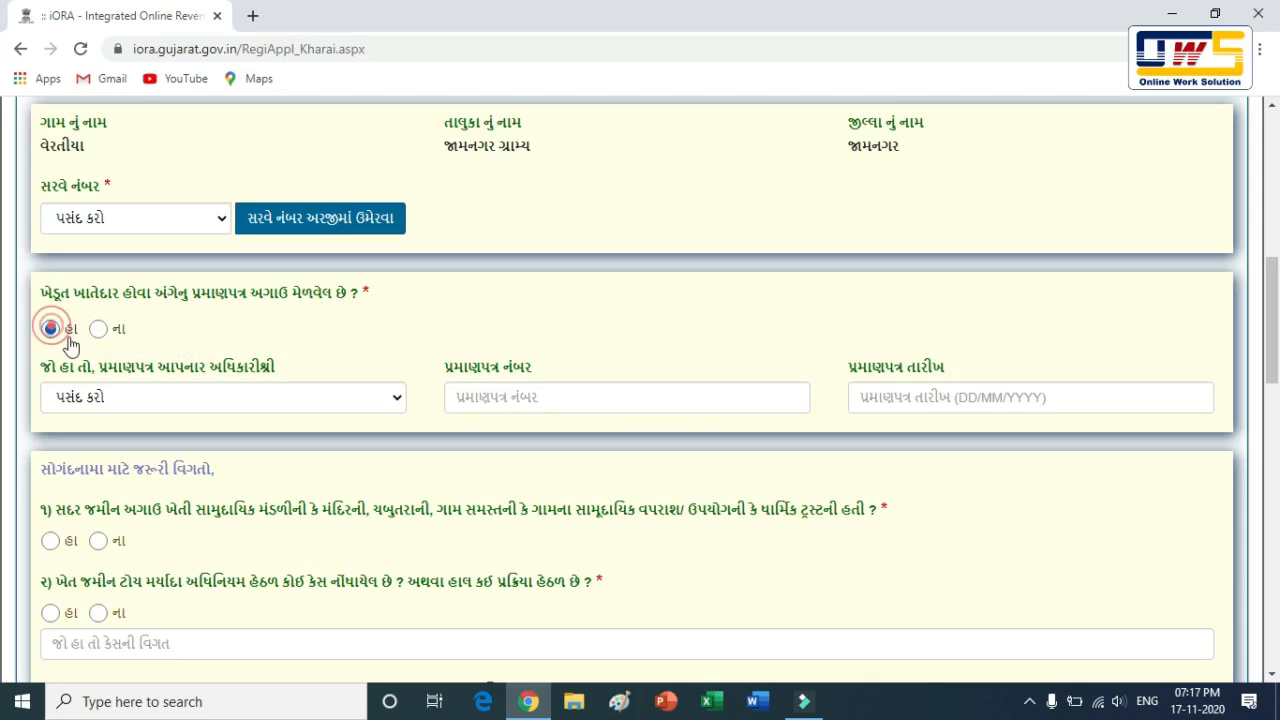
click(146, 398)
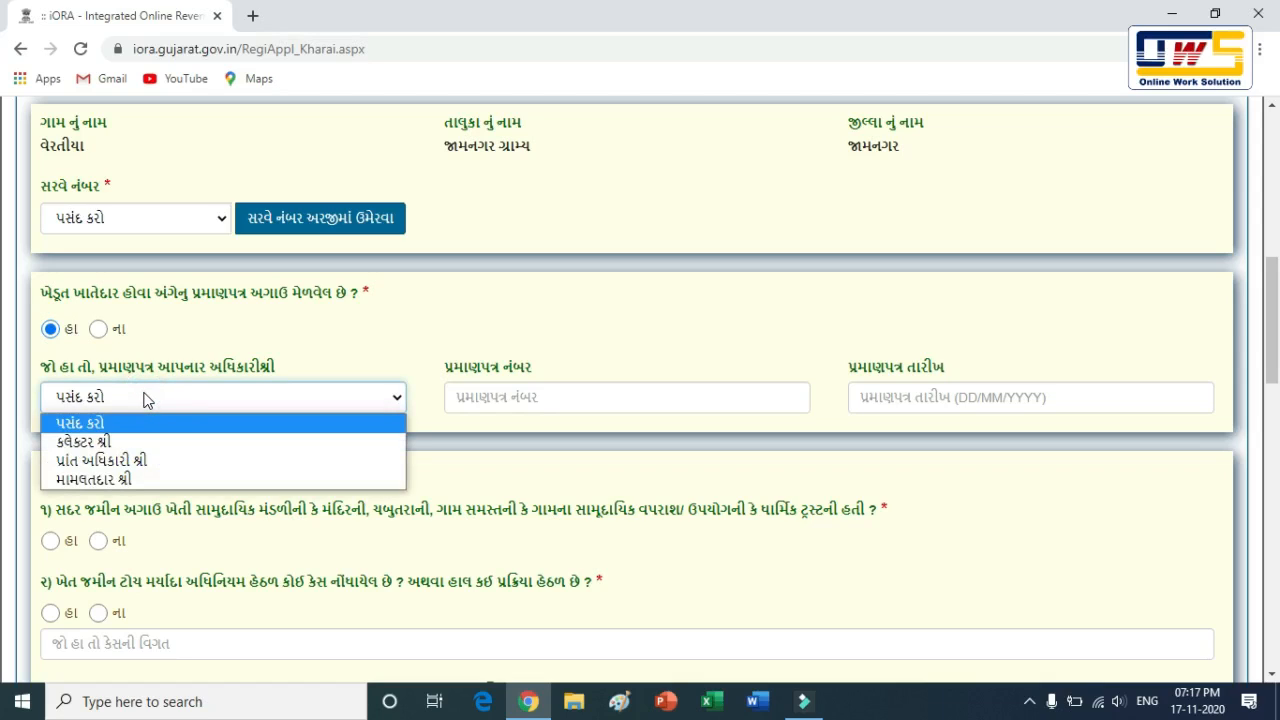
click(195, 478)
click(460, 390)
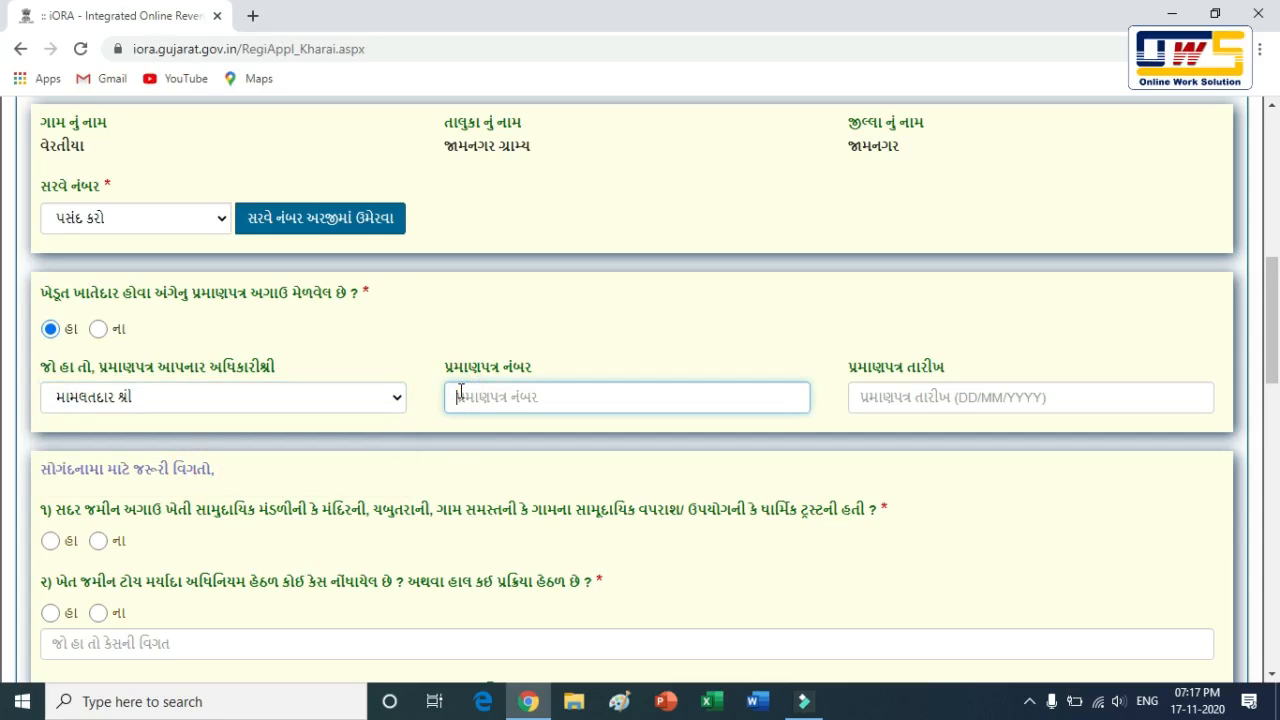
click(903, 398)
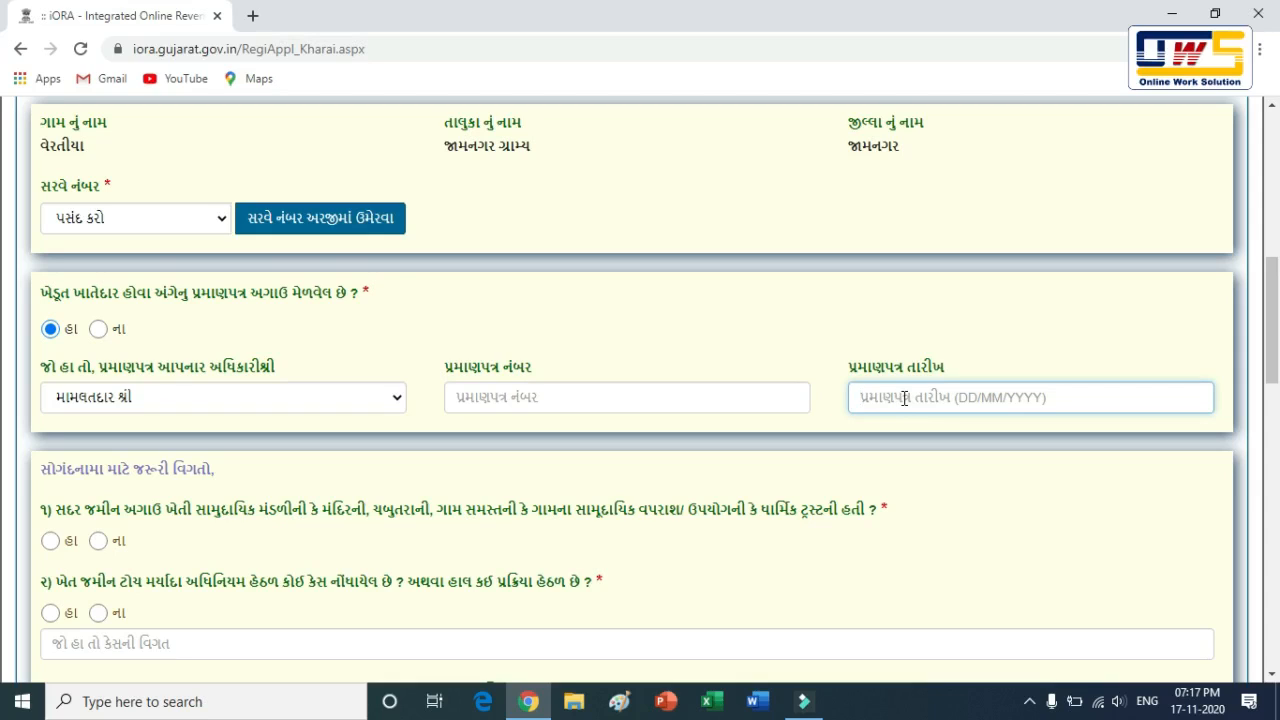
Step: Answer ના to the earlier farmer certificate question and reset the issuing officer to પસંદ કરો
click(98, 329)
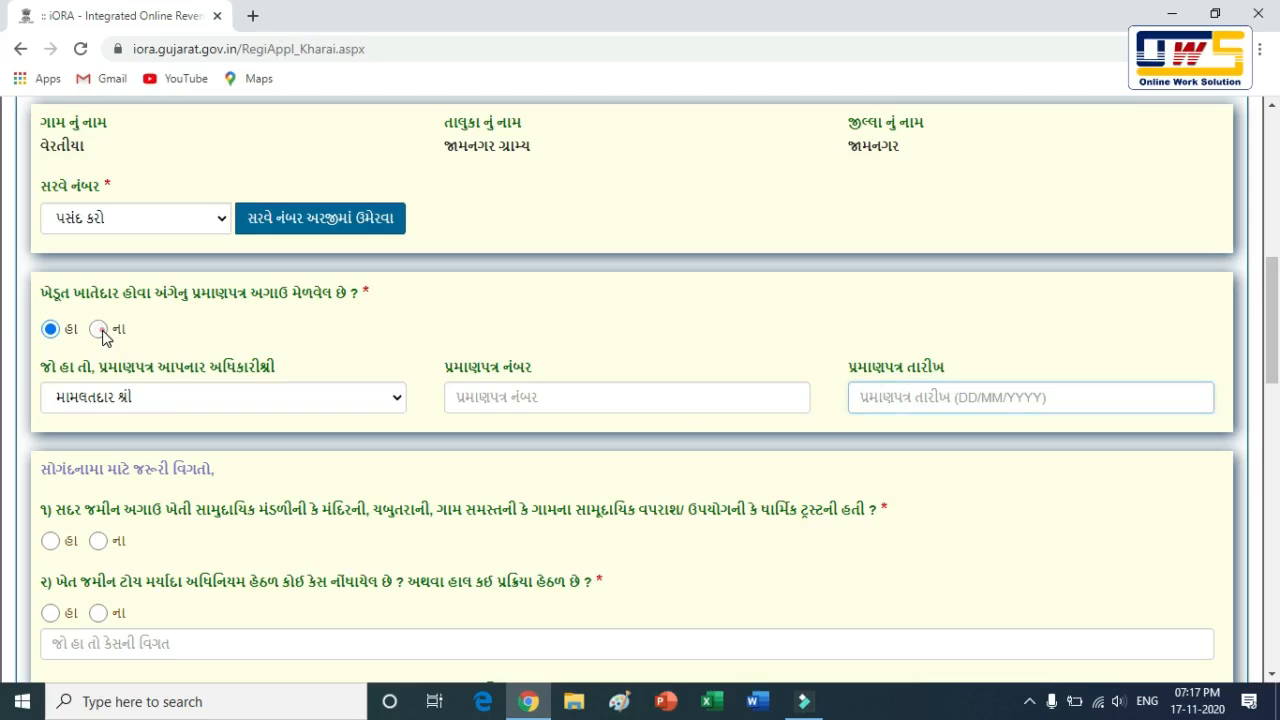
click(194, 403)
click(177, 421)
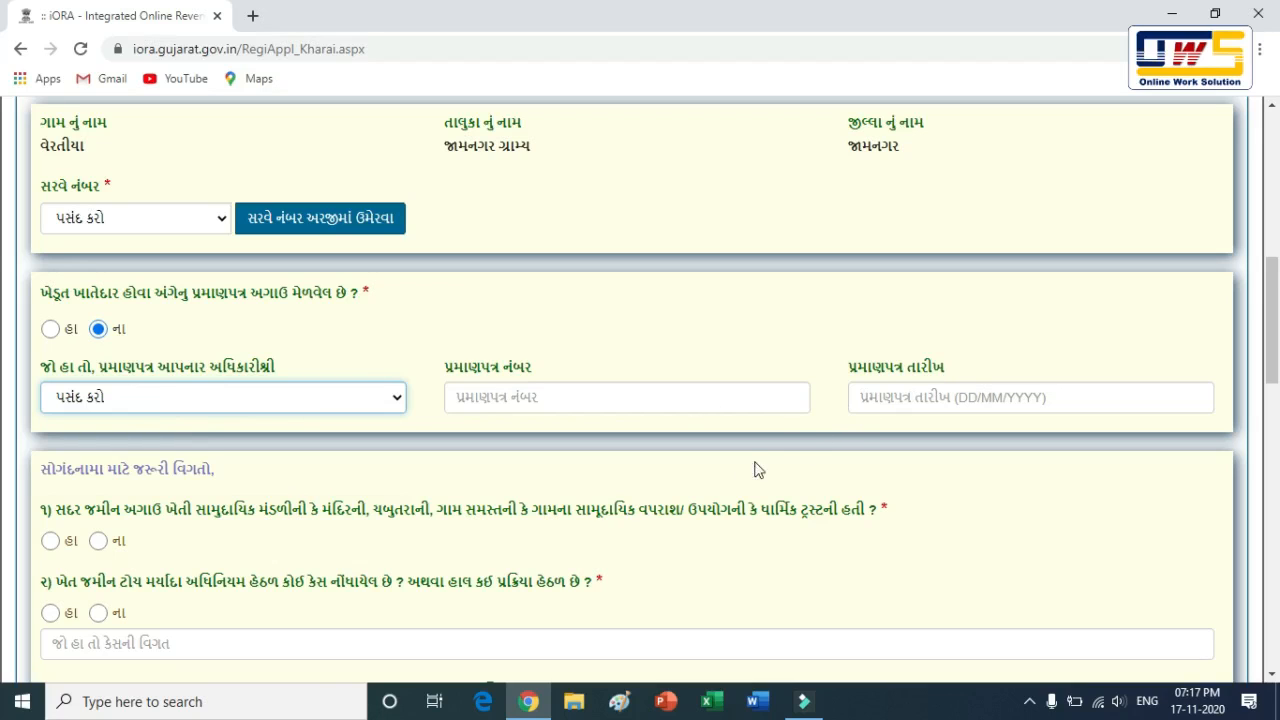
Step: Answer ના to affidavit question 1 on community or trust land and question 2 on agricultural land ceiling cases
scroll(730, 480, down, 2)
scroll(665, 450, down, 1)
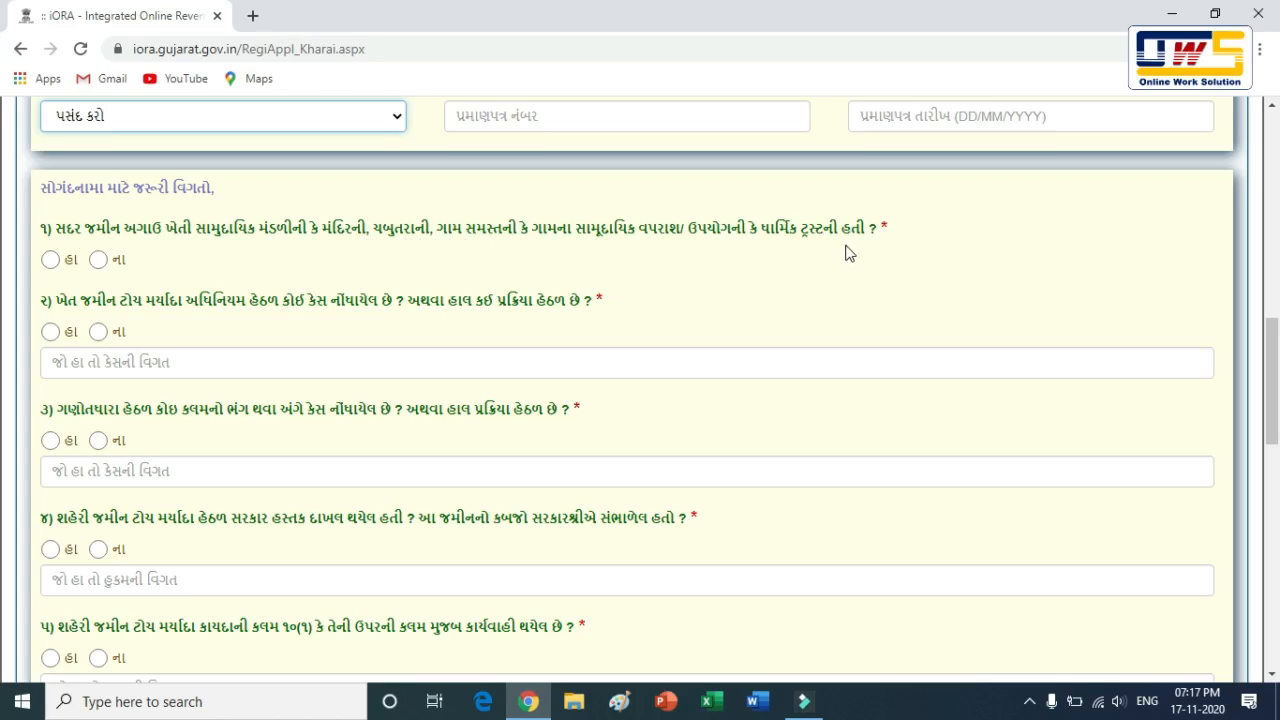
click(52, 261)
click(98, 261)
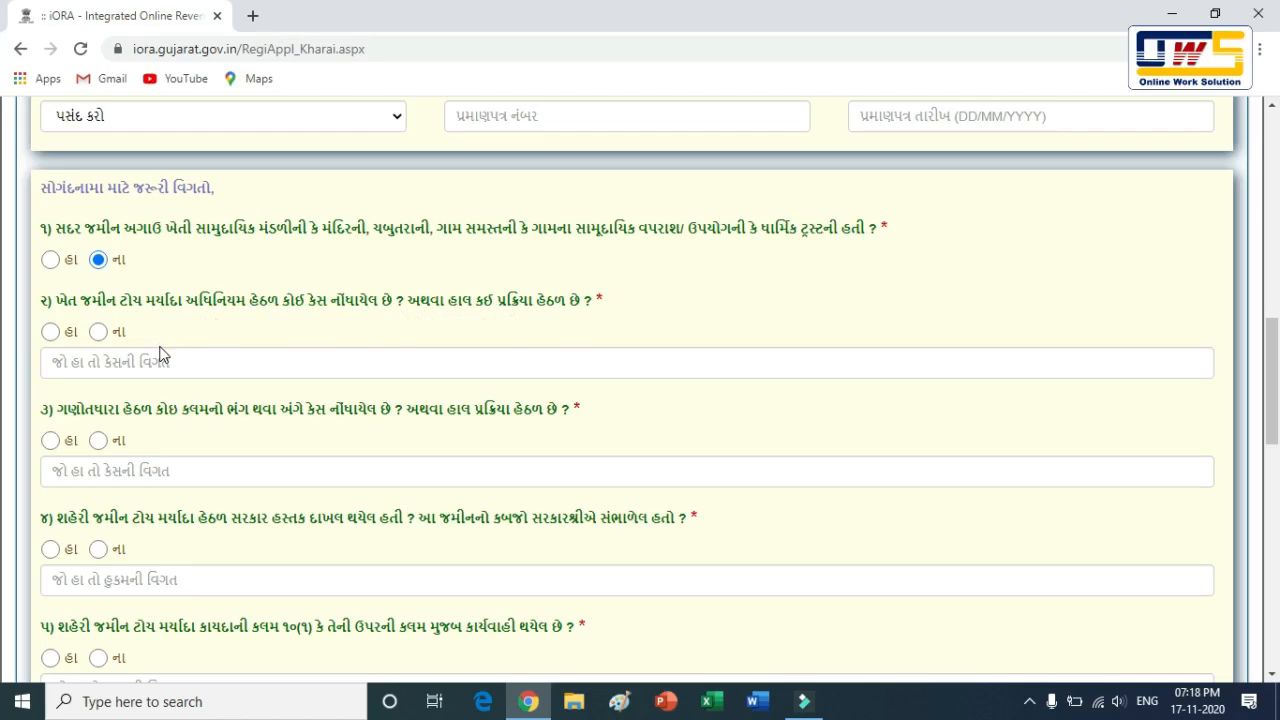
click(51, 333)
click(80, 366)
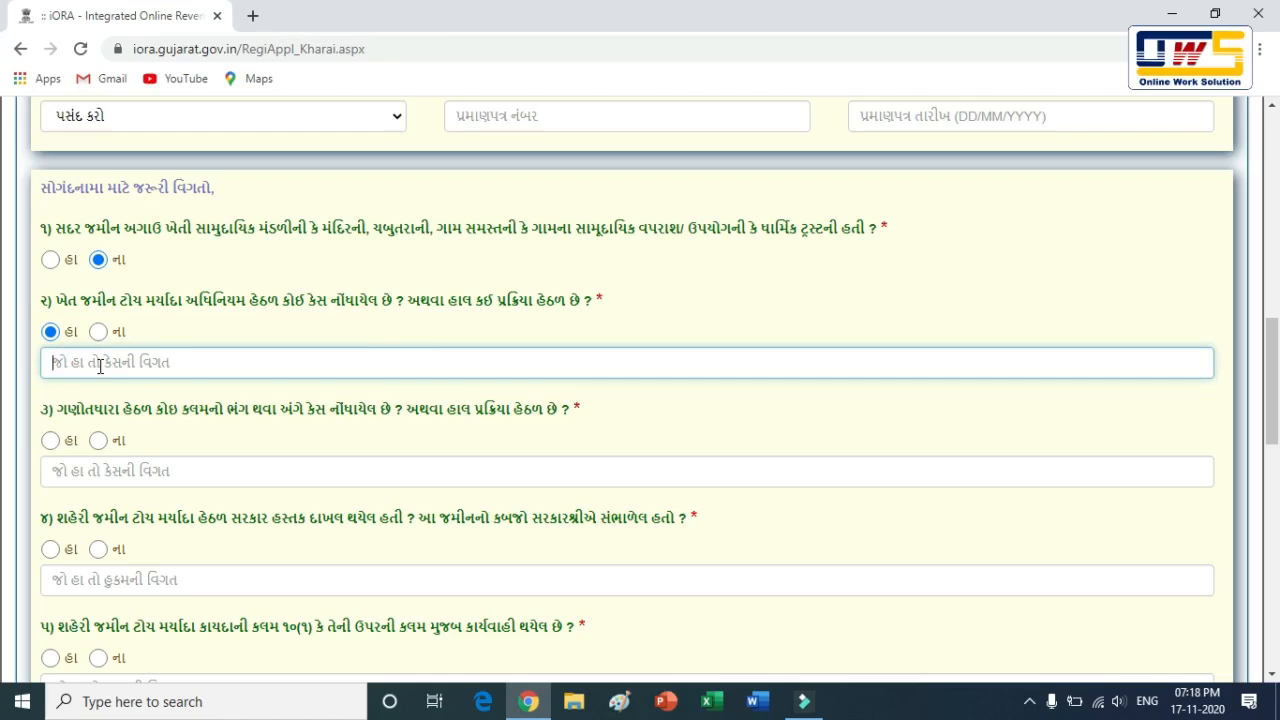
click(98, 332)
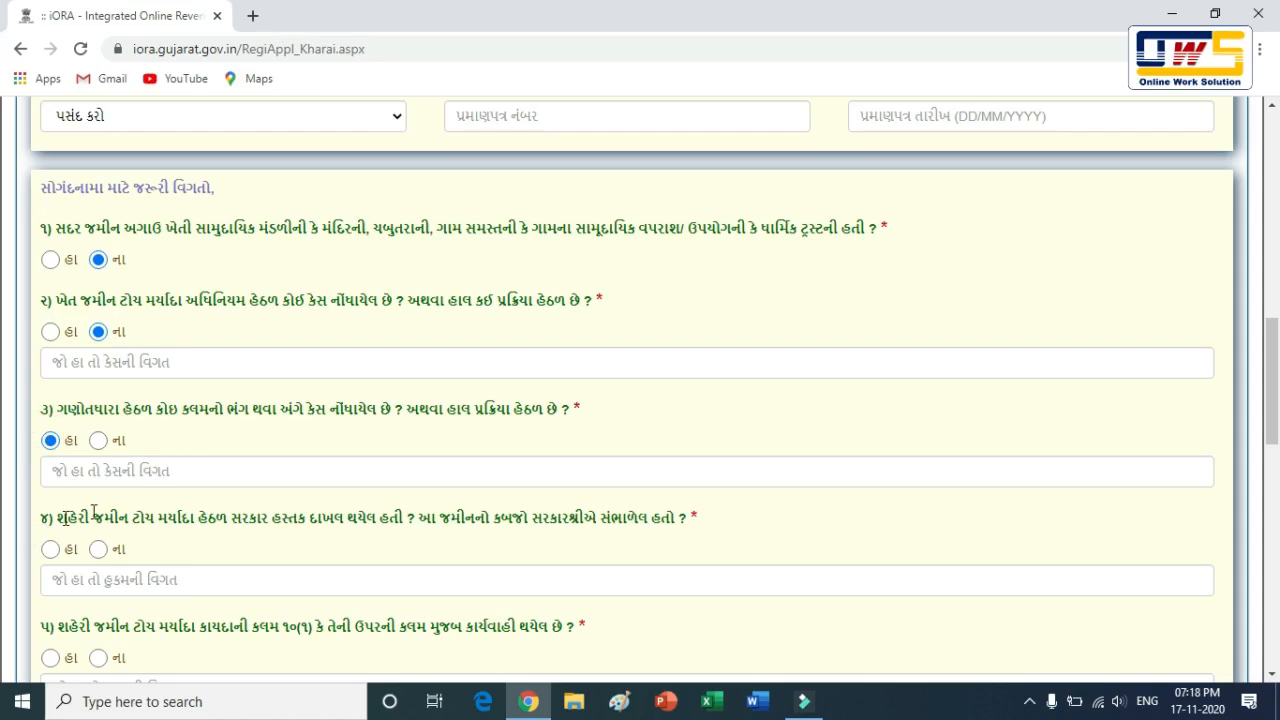
Step: Answer ના to affidavit question 3 on tenancy act cases and question 4 on government possession under the urban land ceiling
click(148, 475)
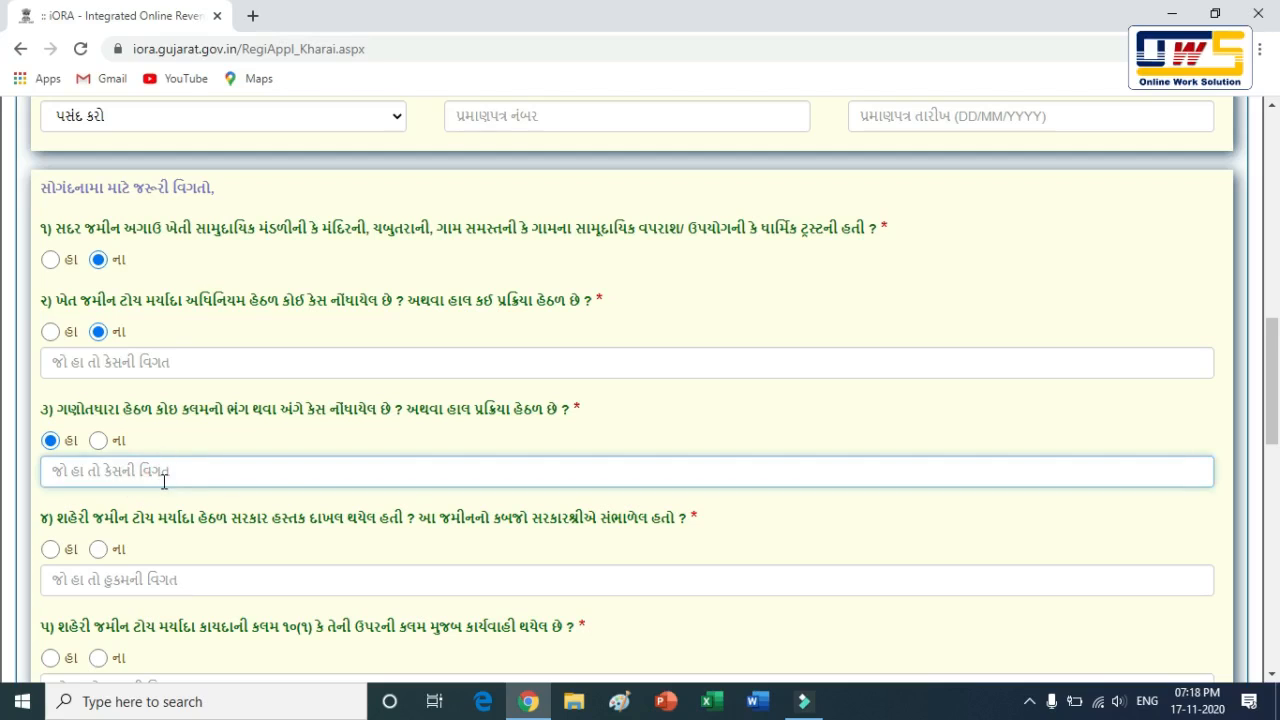
click(98, 441)
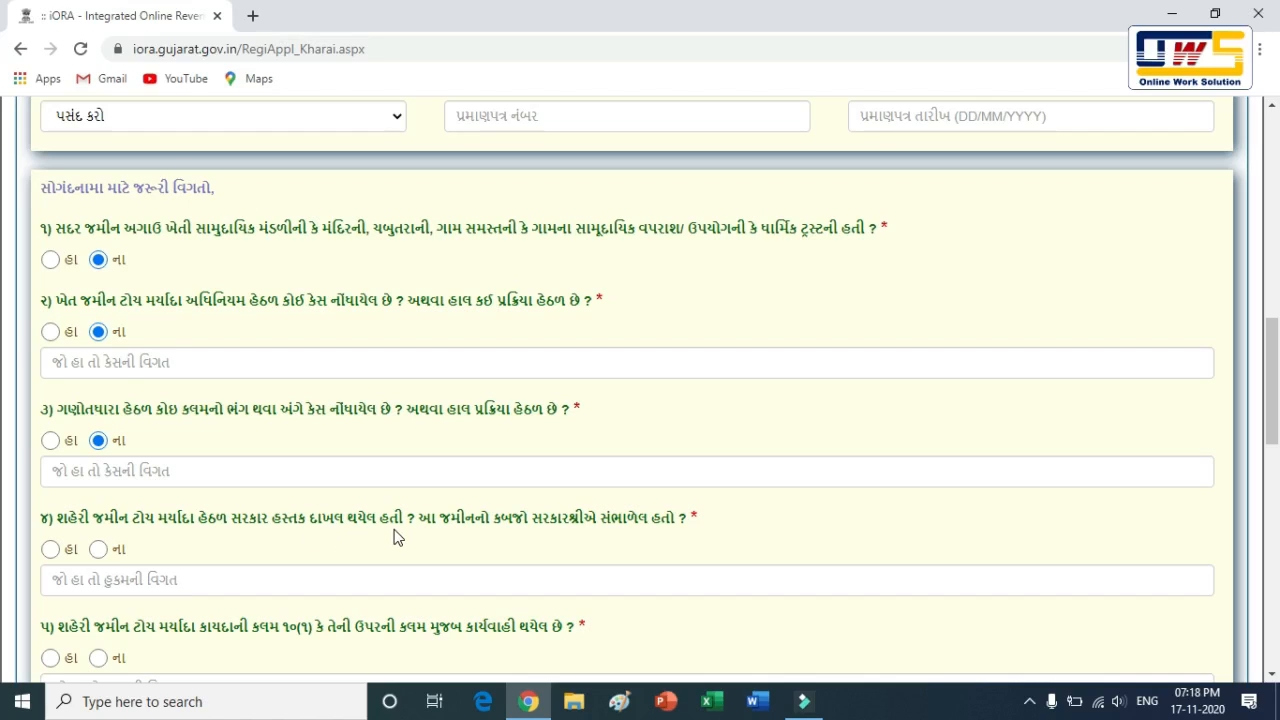
click(50, 549)
click(160, 581)
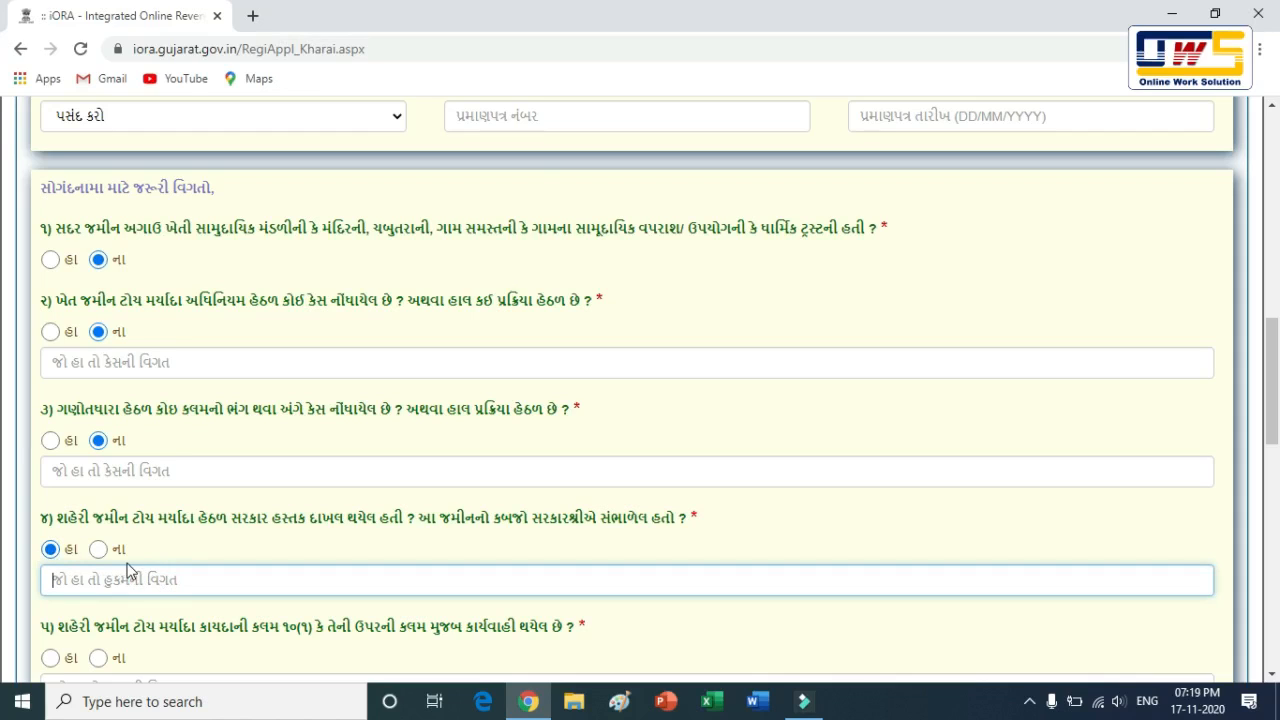
click(99, 549)
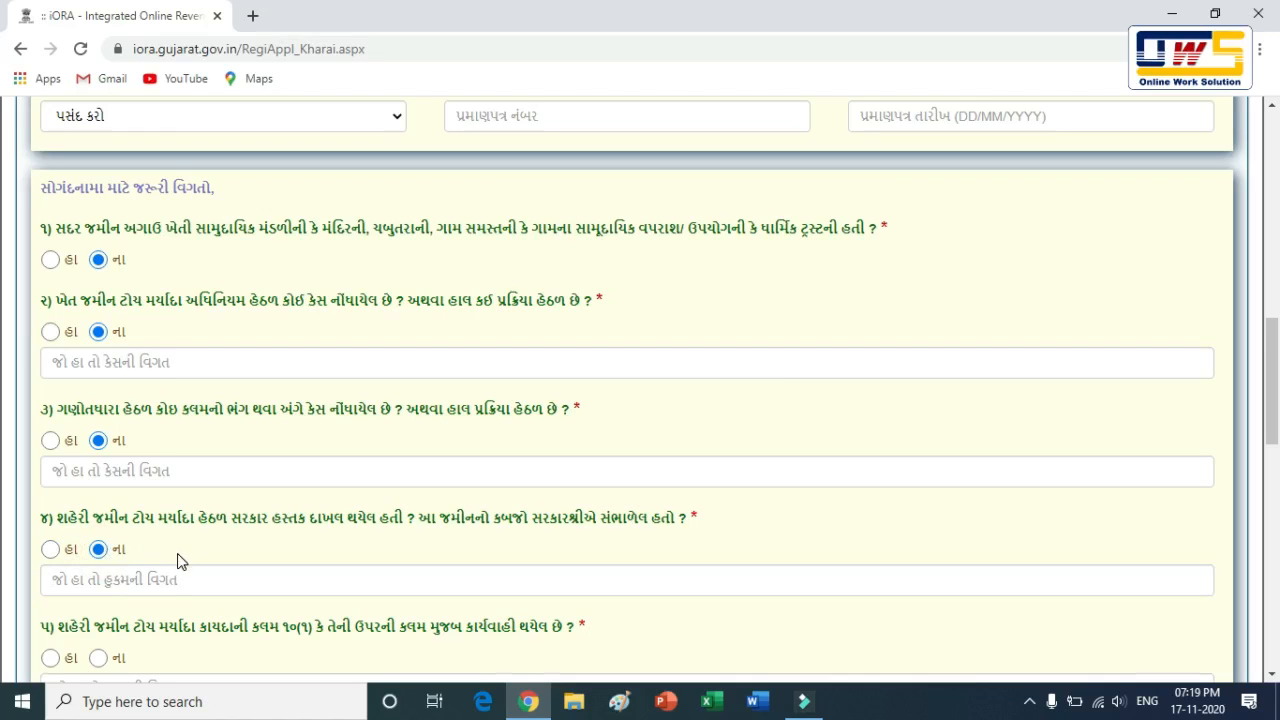
Step: Answer ના to affidavit question 5 on section 10(1) urban ceiling proceedings and question 6 on pending urban ceiling court cases
scroll(180, 555, down, 2)
scroll(180, 555, down, 2)
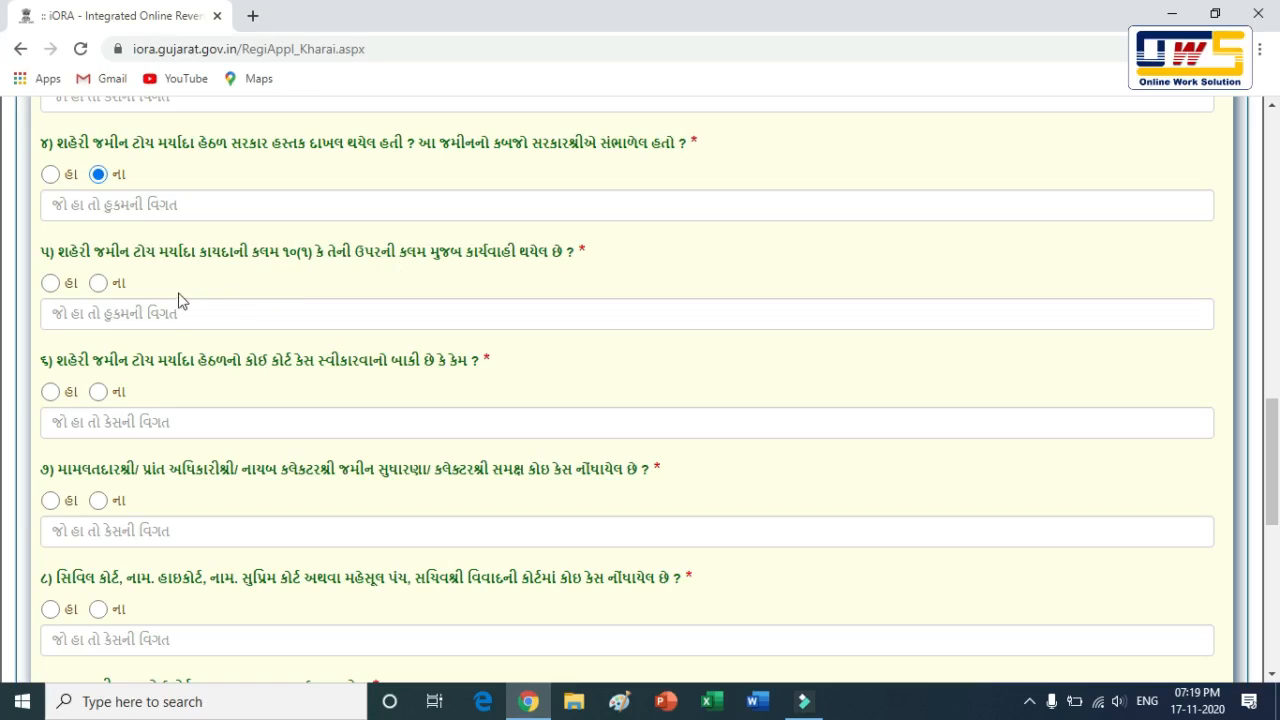
click(51, 284)
click(83, 316)
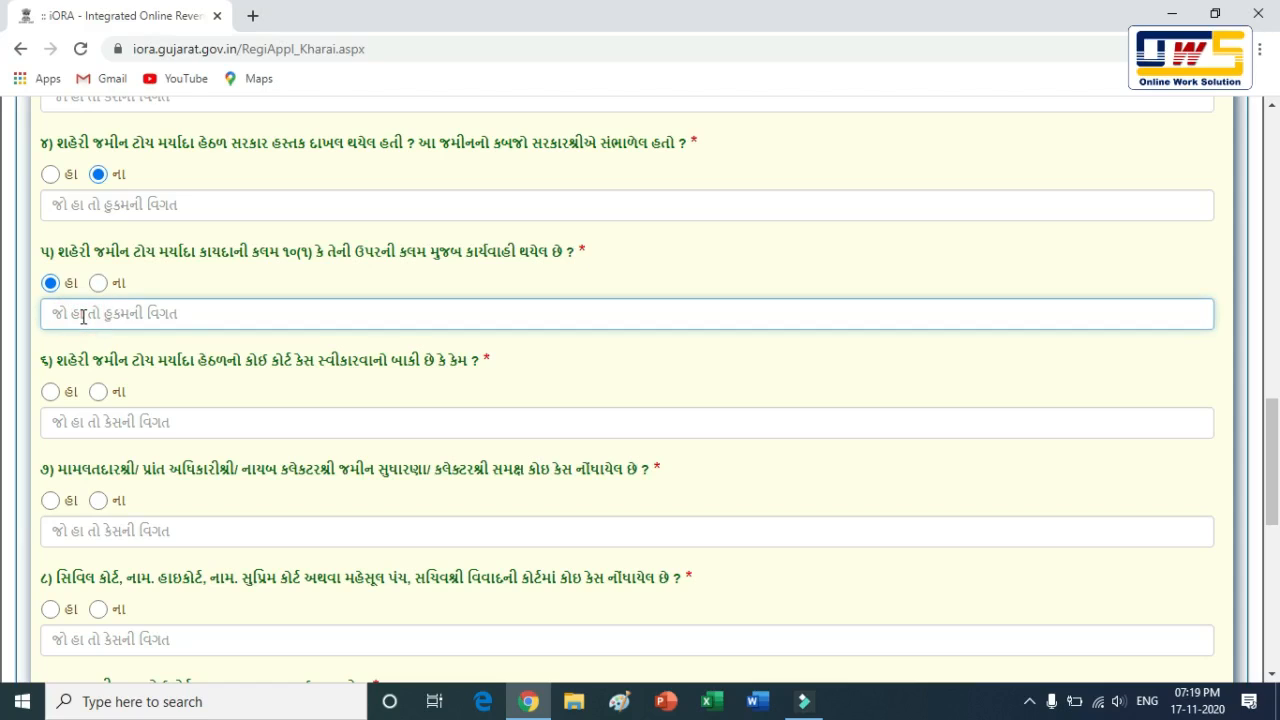
click(98, 283)
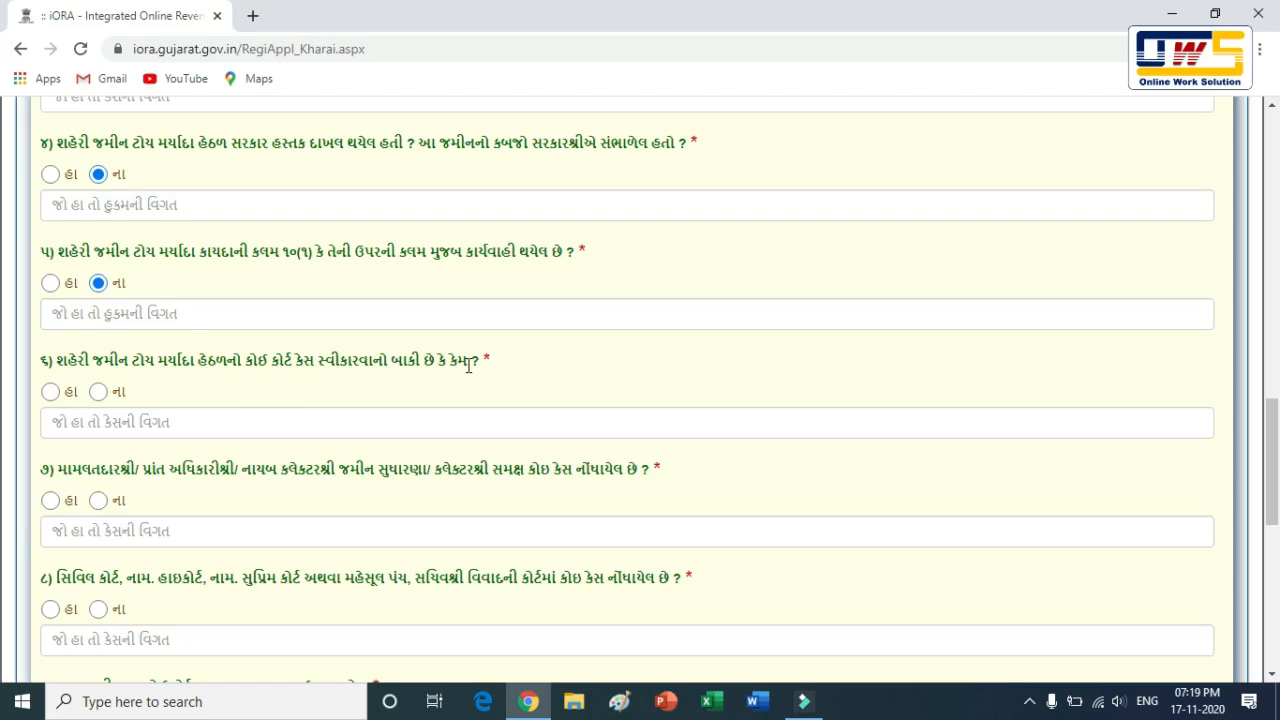
click(50, 392)
click(64, 420)
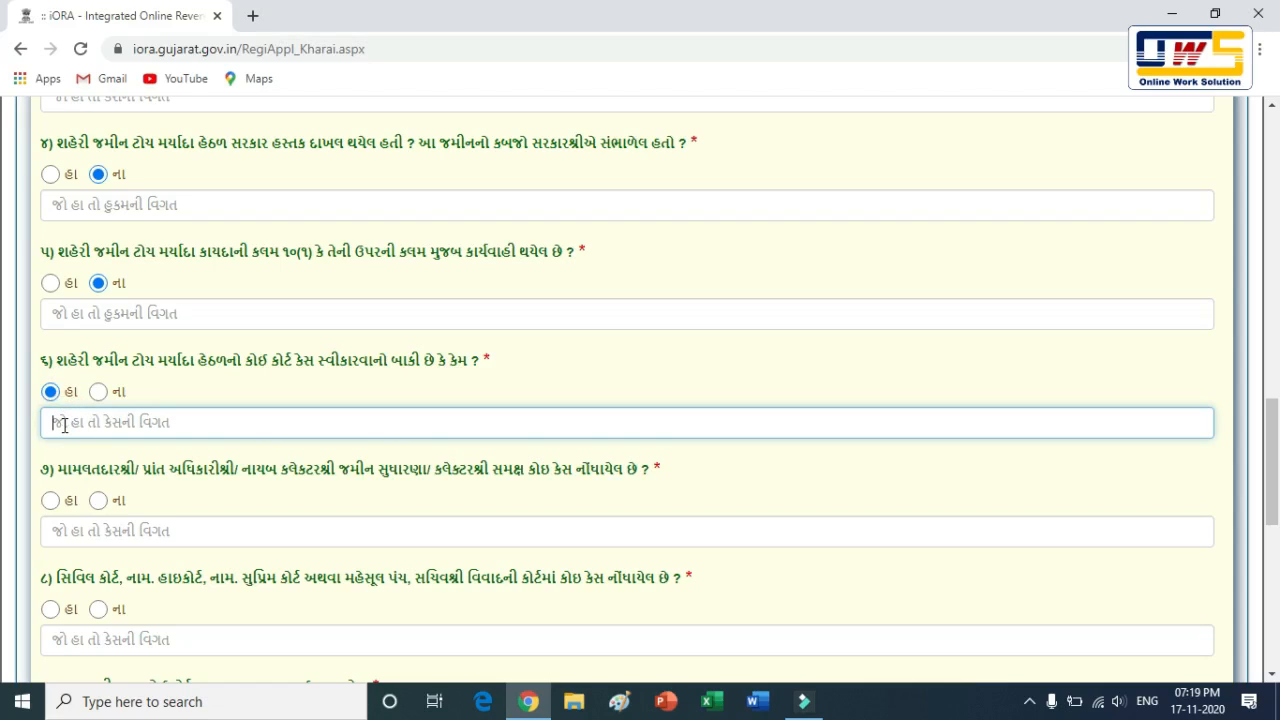
click(98, 392)
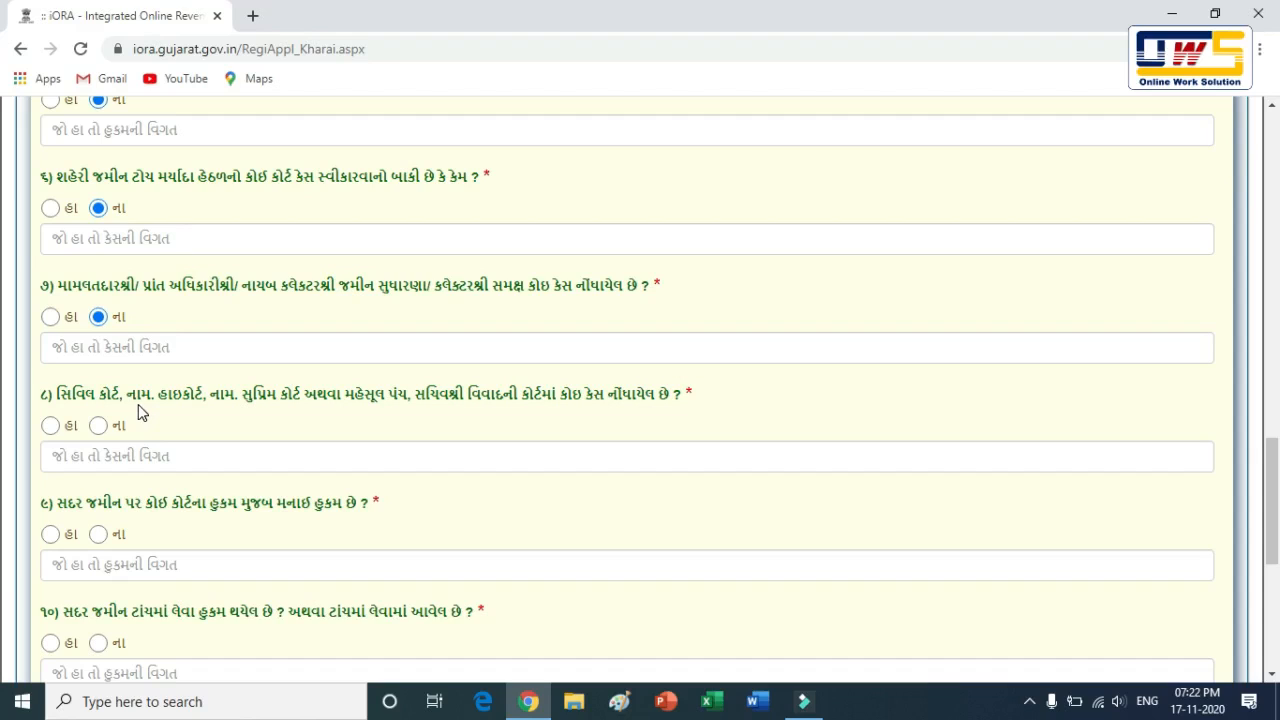
Step: Answer ના to affidavit question 8 on cases in the civil, high, supreme or revenue courts
drag(158, 394, 555, 400)
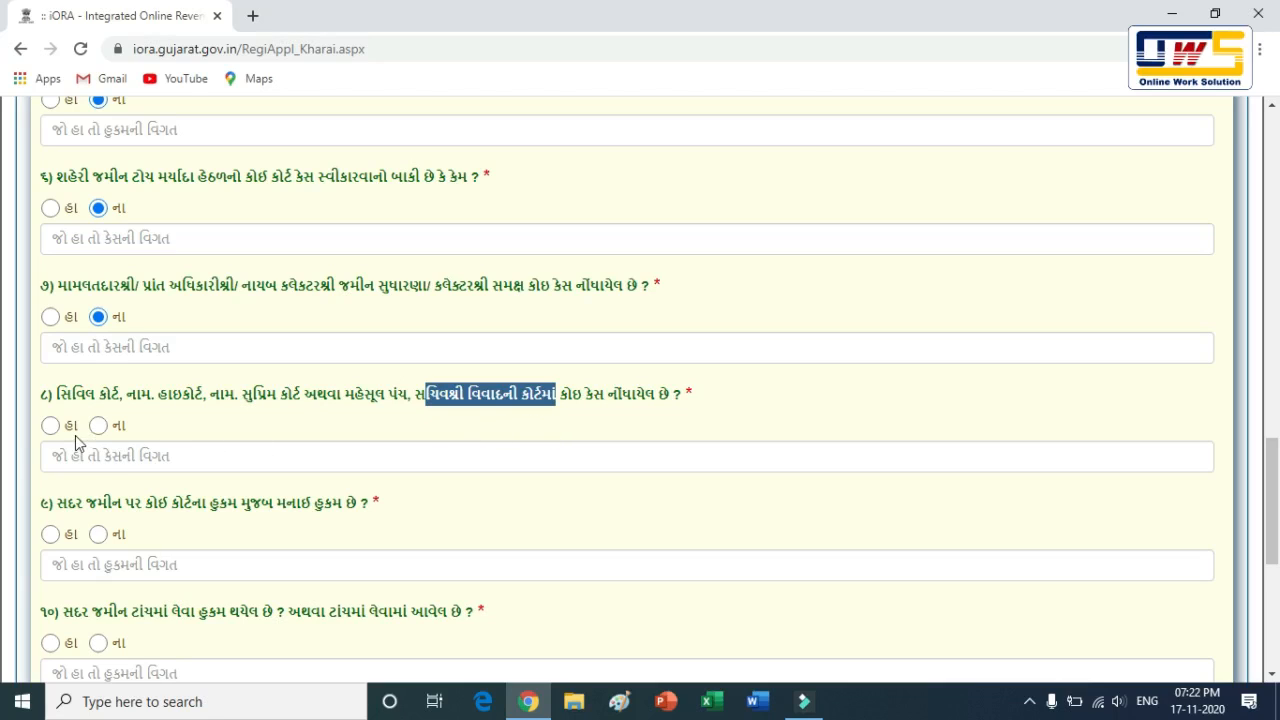
click(51, 428)
click(75, 457)
click(98, 425)
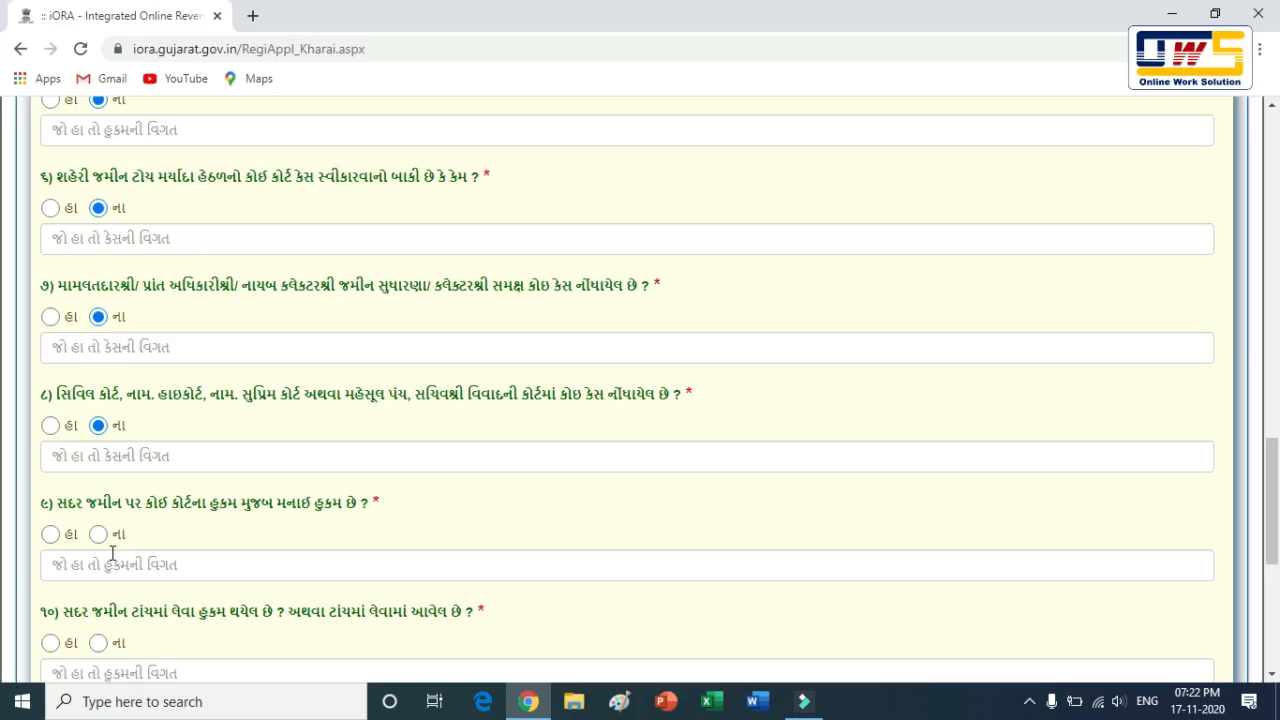
Step: Answer ના to affidavit question 9 on court stay orders against the land and question 10 on orders attaching the land
click(51, 536)
click(77, 564)
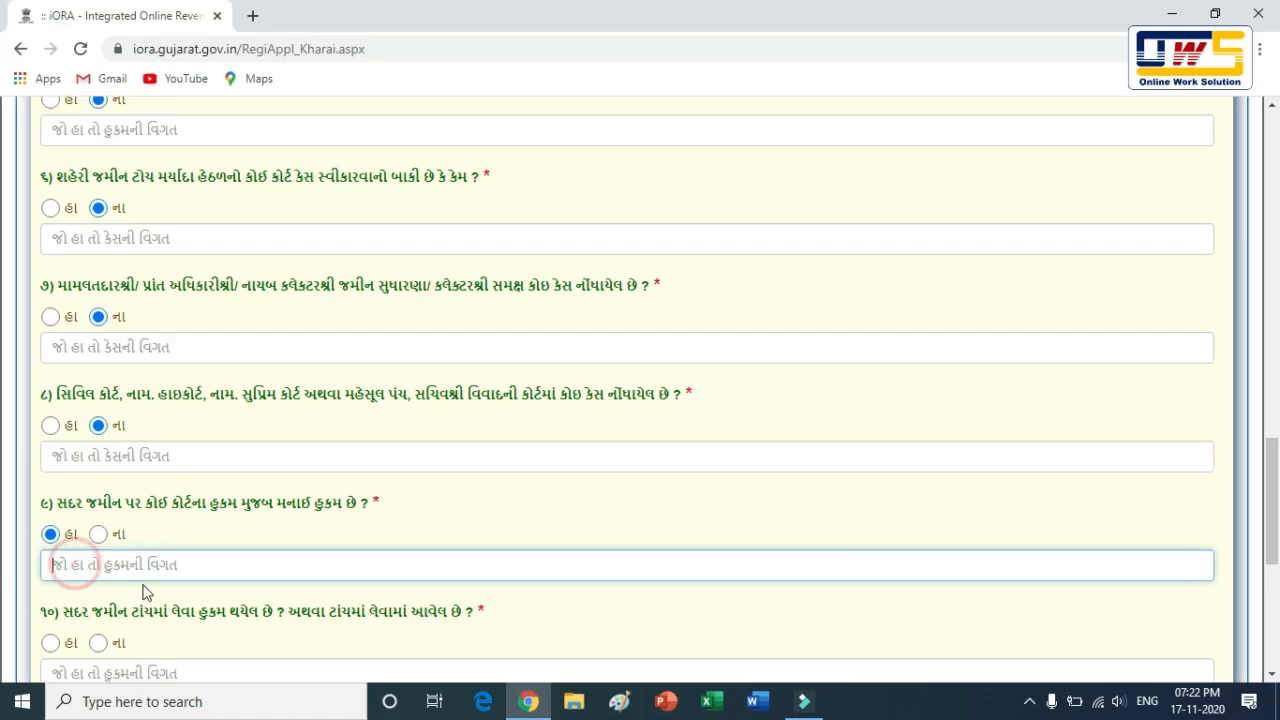
click(99, 536)
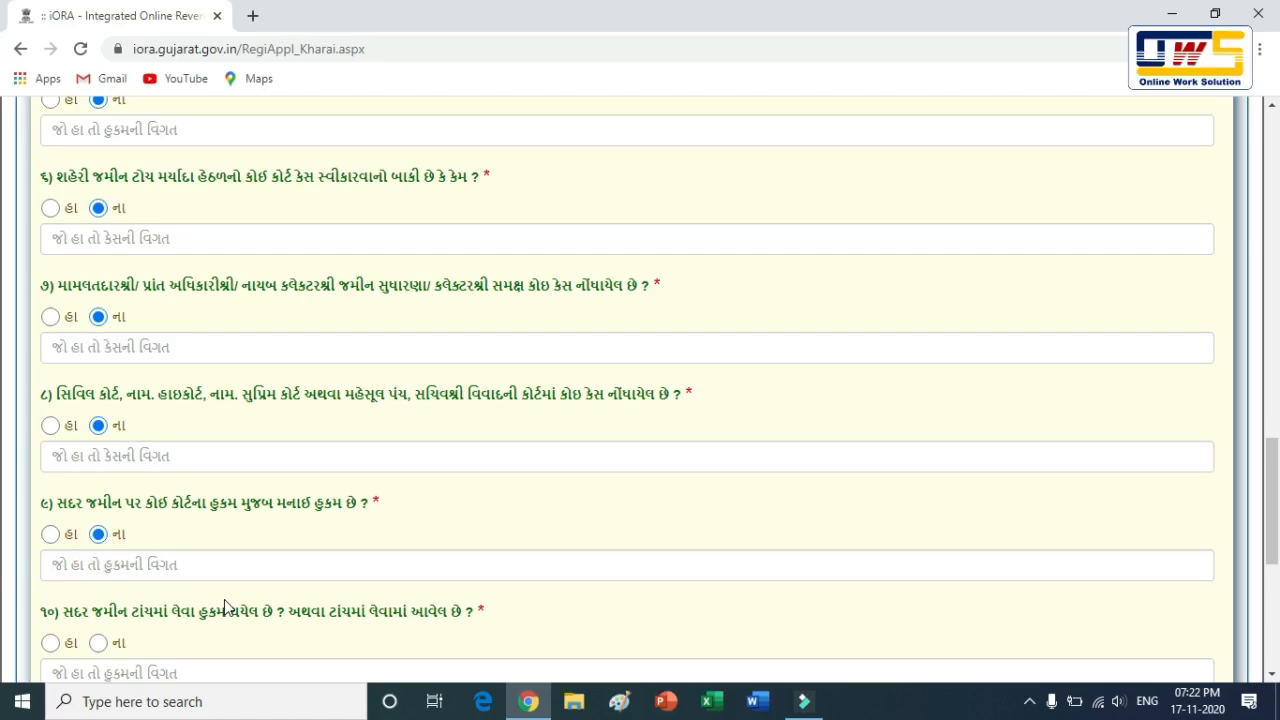
scroll(224, 599, down, 4)
scroll(210, 588, down, 1)
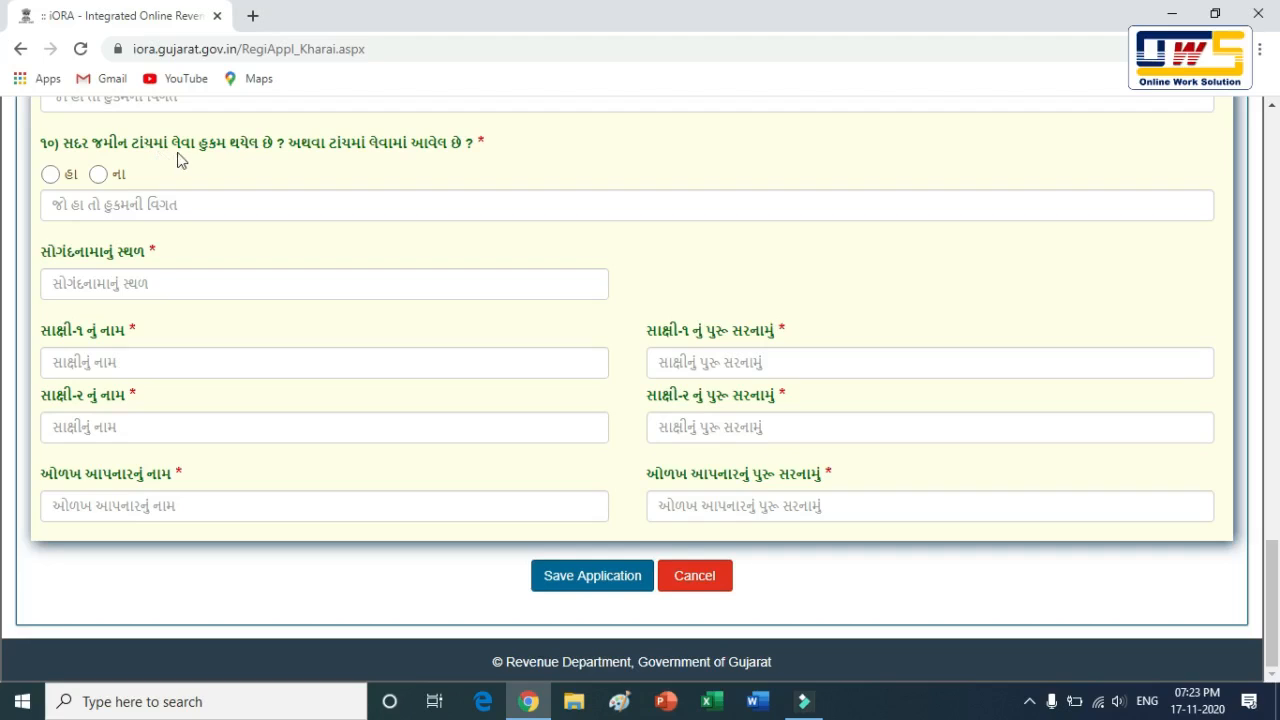
click(52, 179)
click(60, 203)
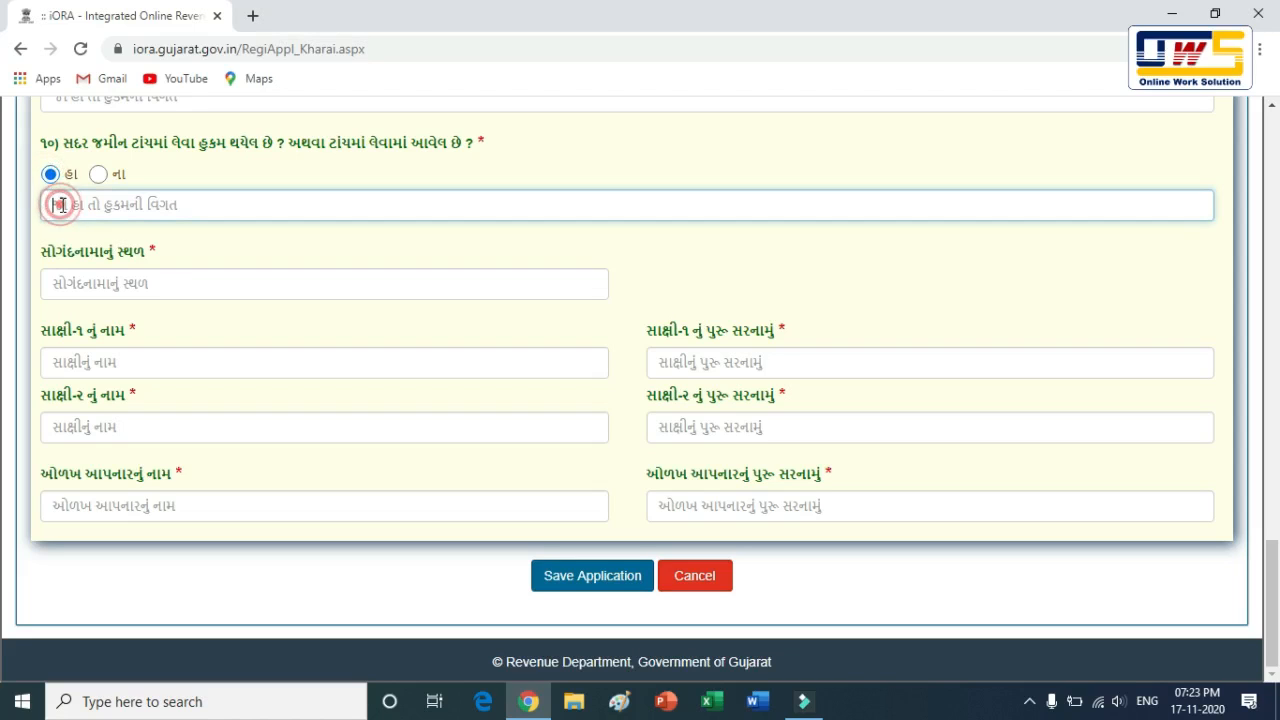
click(98, 175)
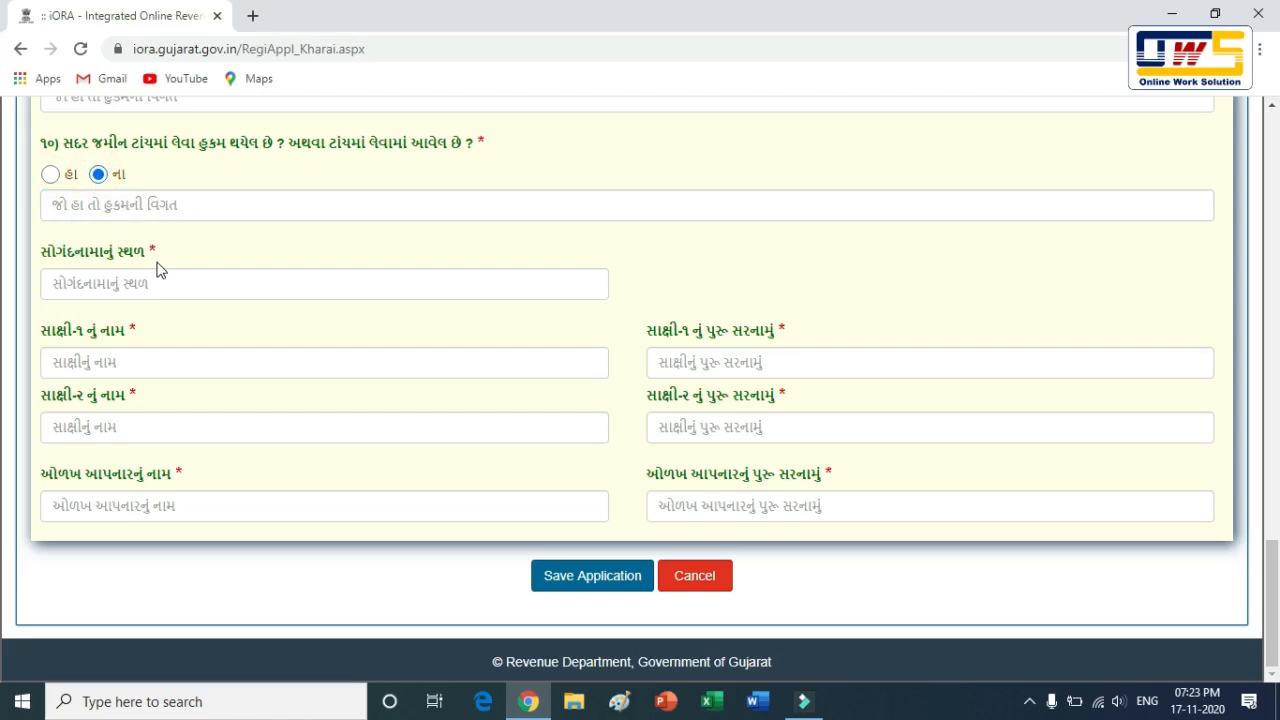
Step: Review the required fields for the affidavit place, both witnesses' names and addresses, and the identifier's name and address
click(157, 283)
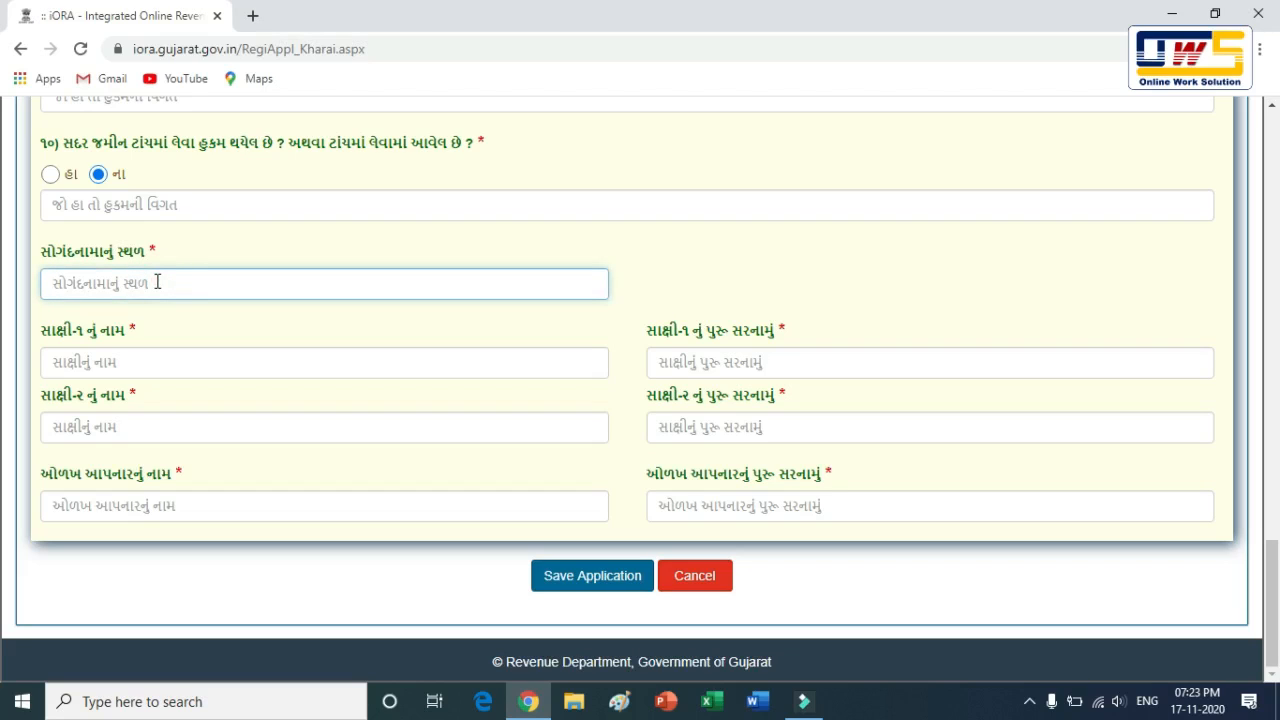
click(141, 364)
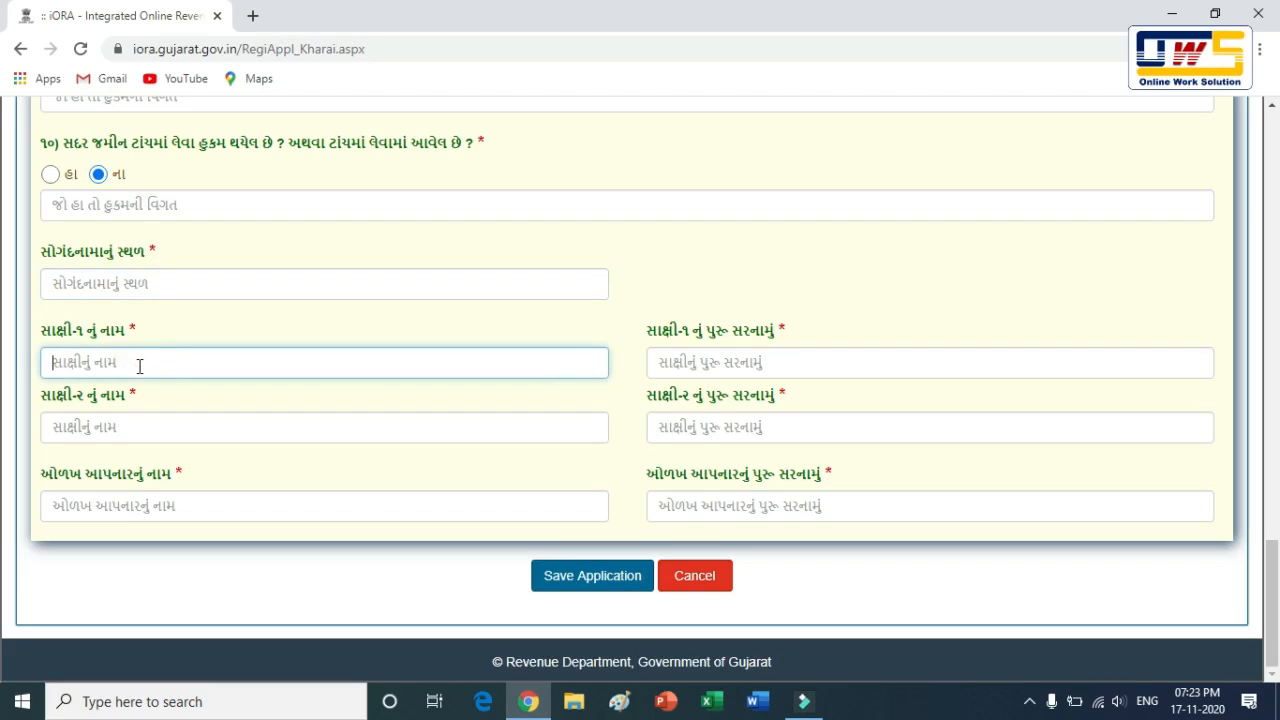
click(683, 363)
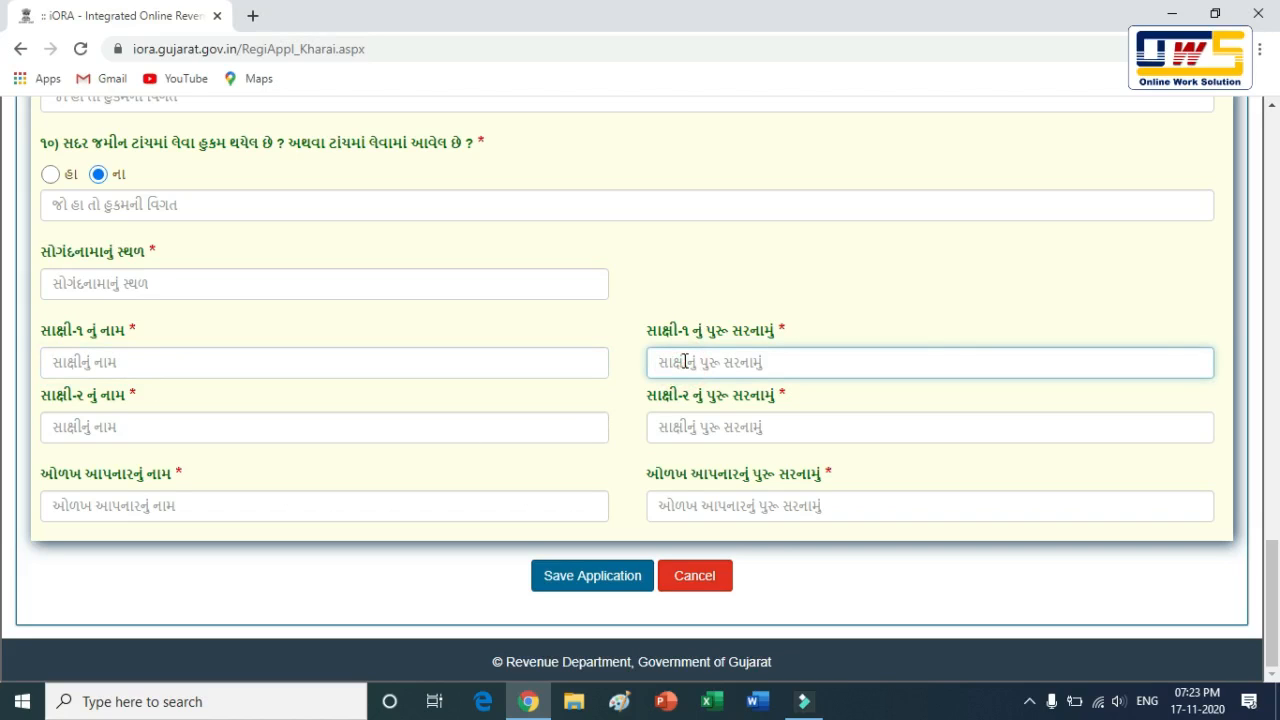
click(118, 430)
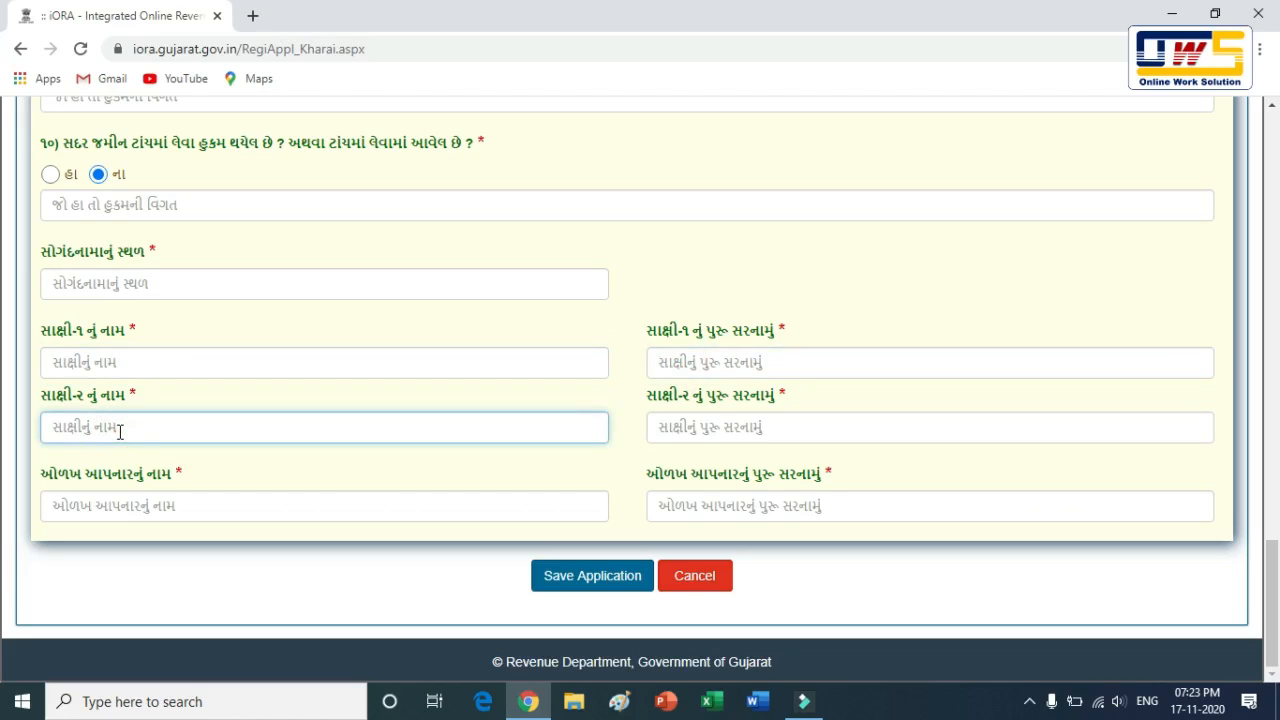
click(684, 429)
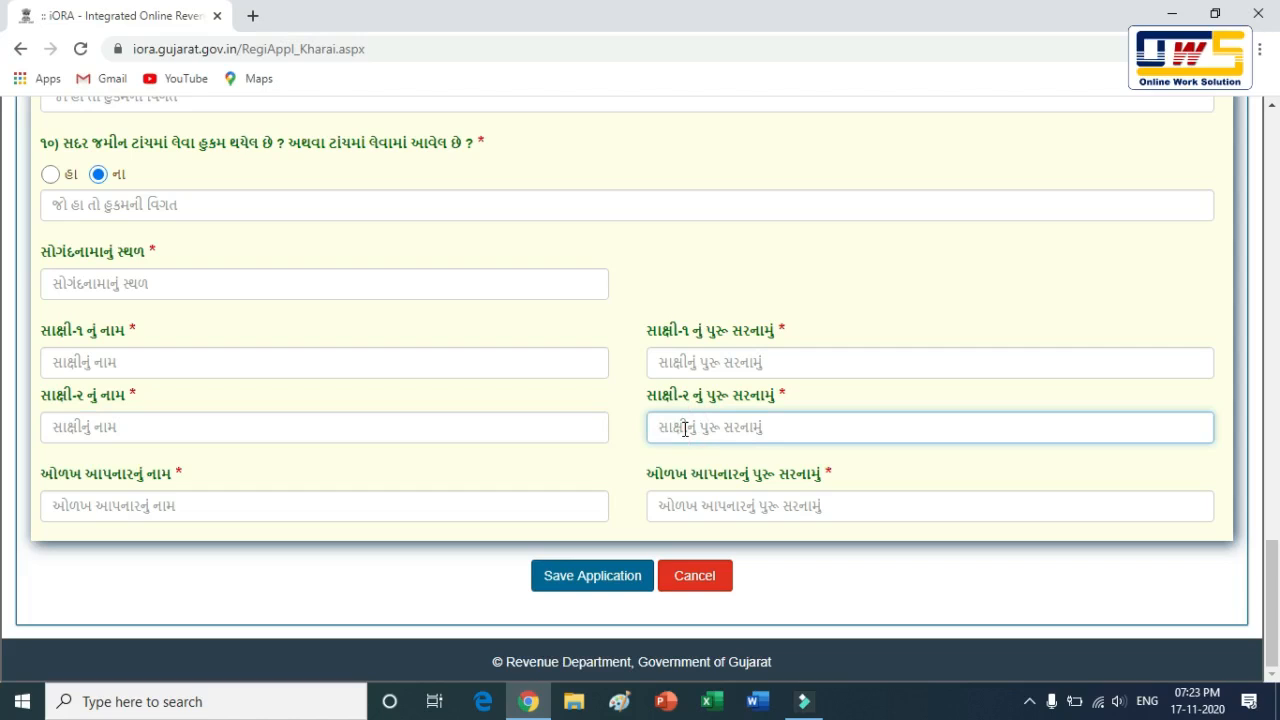
click(89, 507)
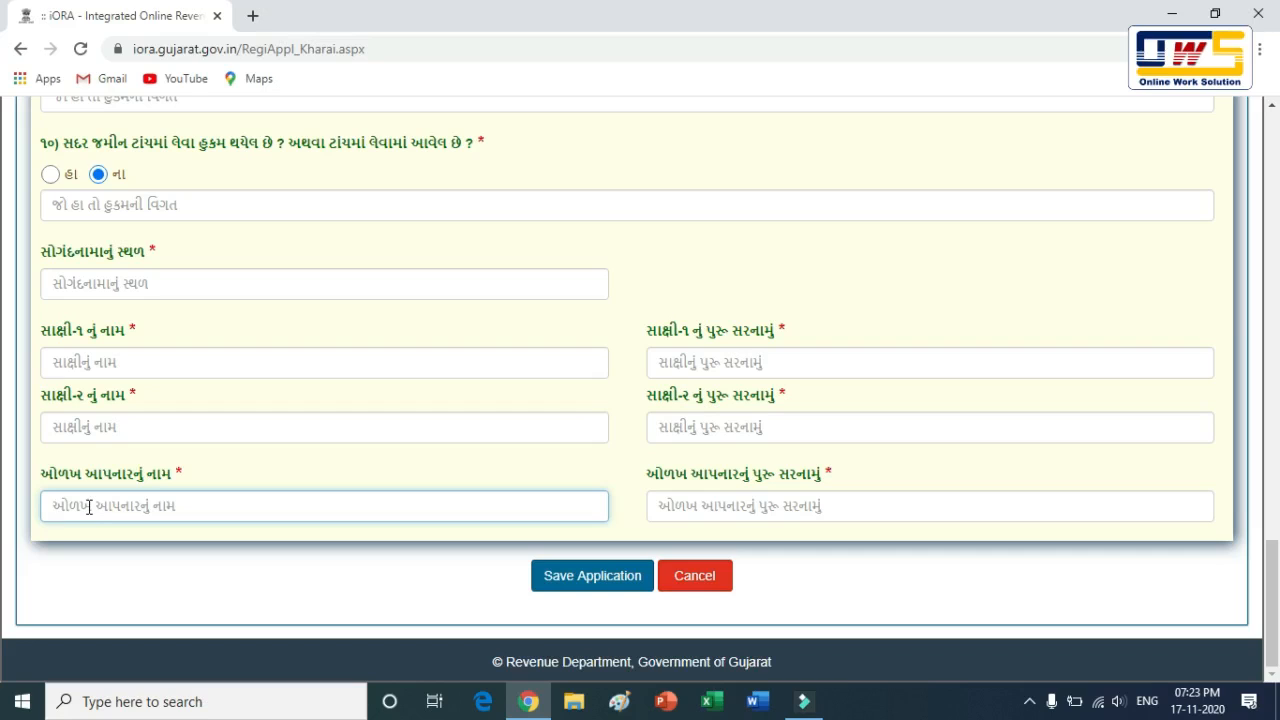
click(719, 507)
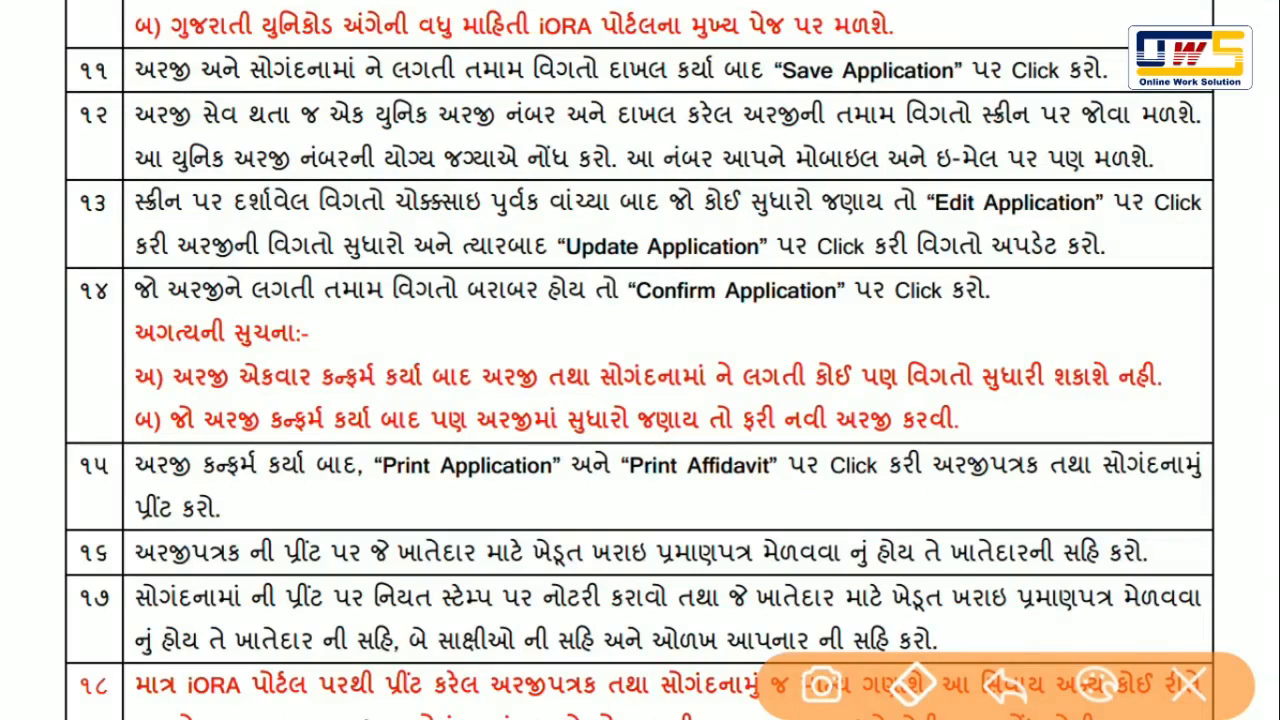
Step: Underline the words યુનિક અરજી in instruction ૧૨ about the unique application number
drag(386, 115, 507, 123)
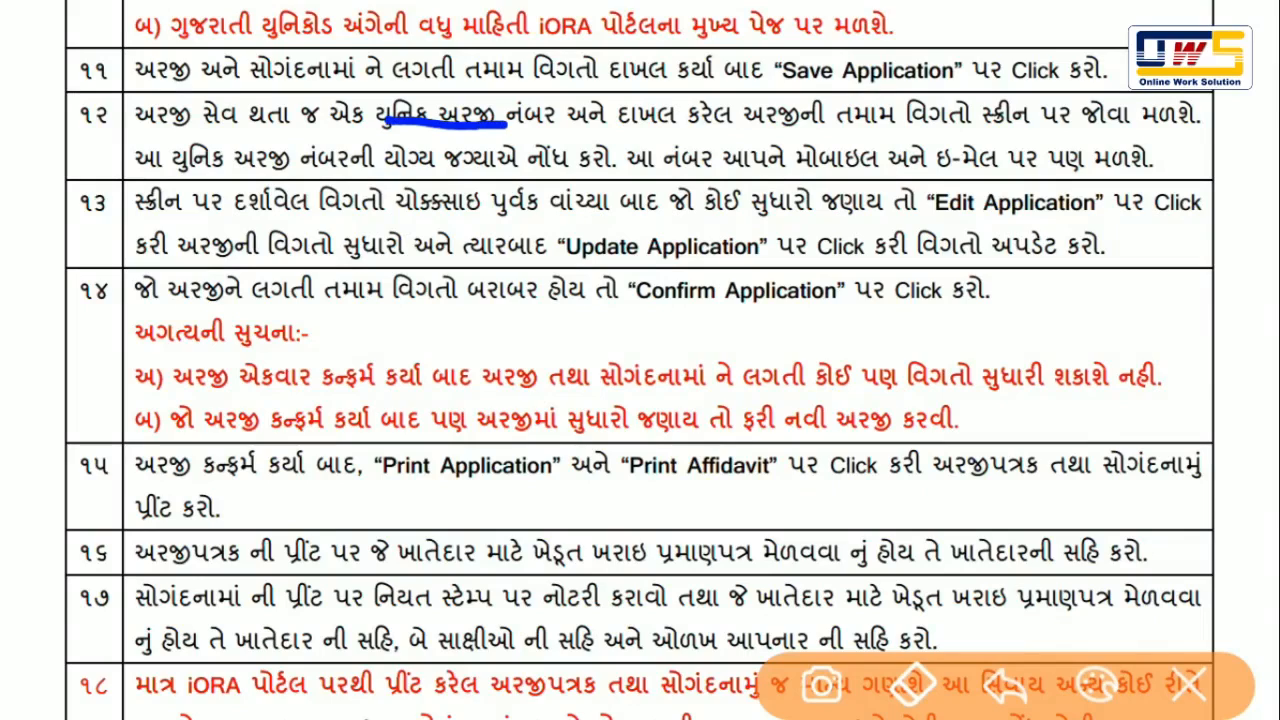